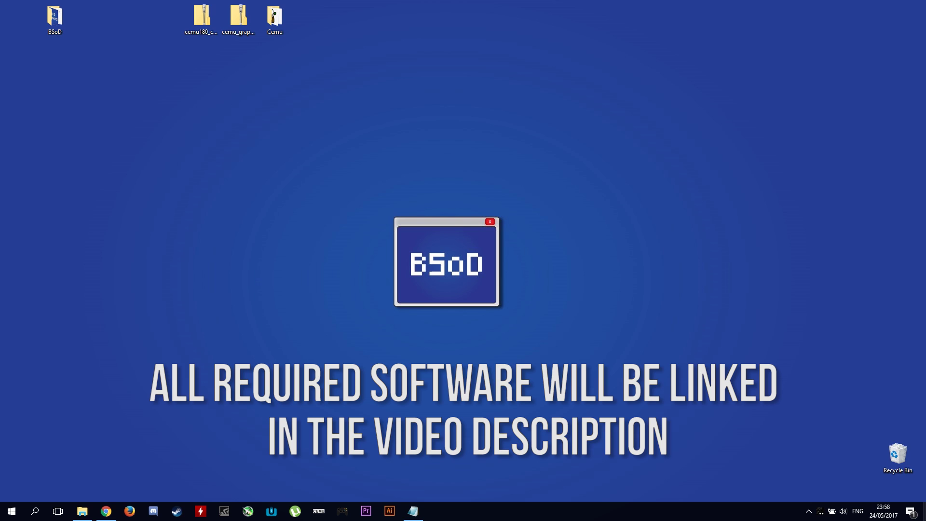
# Step: Create a desktop folder named 'Cemu 1.8.0' and move it into the top icon row
pyautogui.rightClick(346, 139)
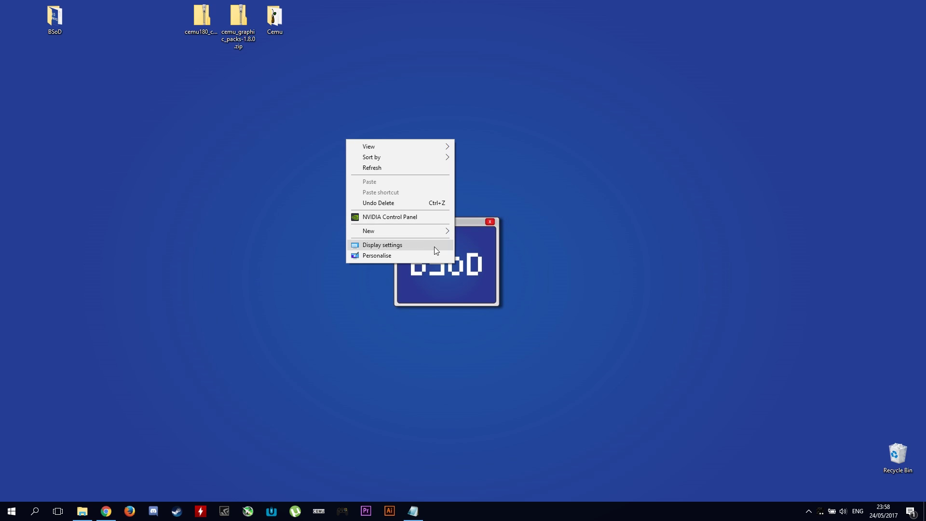
pyautogui.moveTo(429, 231)
pyautogui.click(491, 233)
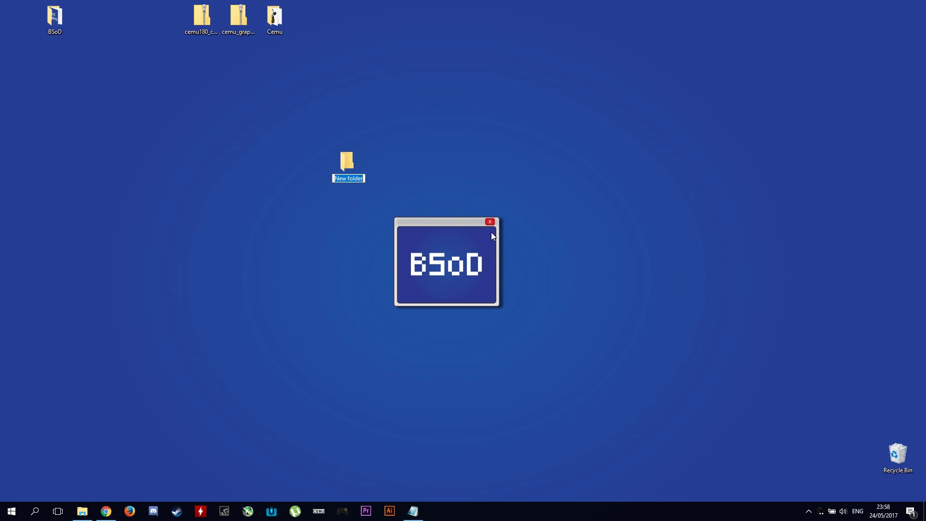
pyautogui.write('Cemu 1.8.0')
pyautogui.press('Return')
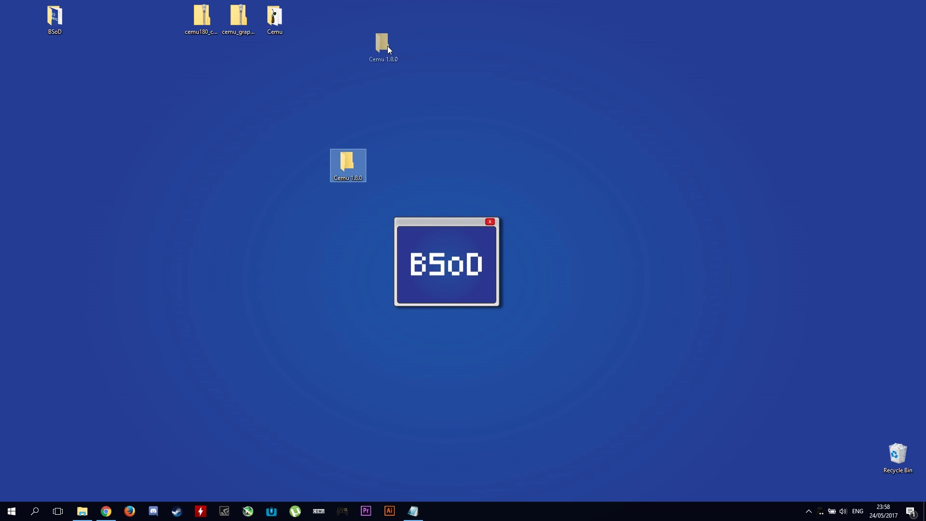
pyautogui.moveTo(387, 48); pyautogui.dragTo(388, 48)
pyautogui.click(477, 93)
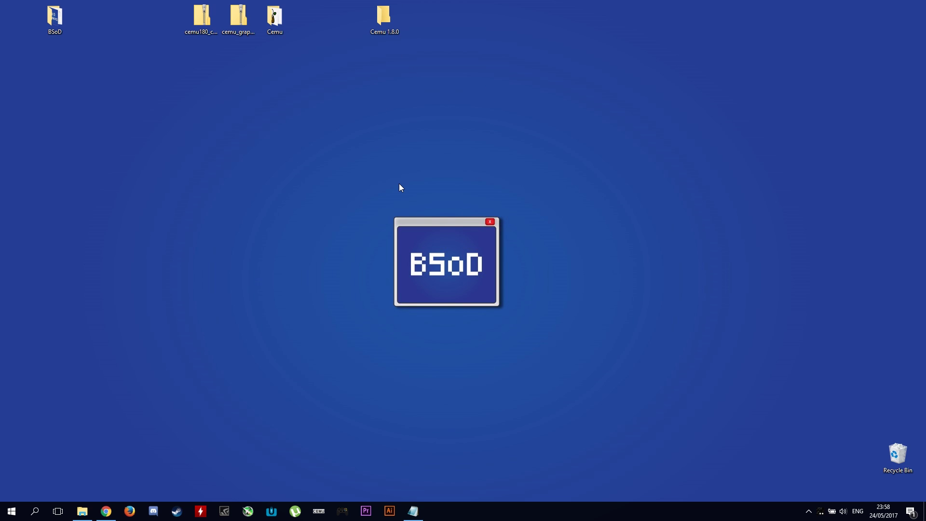
# Step: Download the Cemu hook 0.4.1.0 zip (cemuhook_174d_0410.zip) from Chrome to the Desktop
pyautogui.click(106, 511)
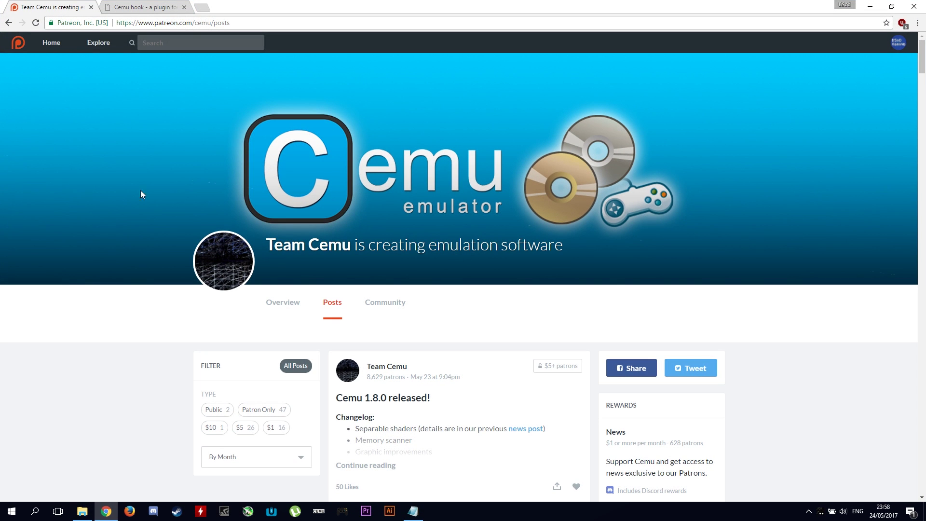
pyautogui.click(155, 8)
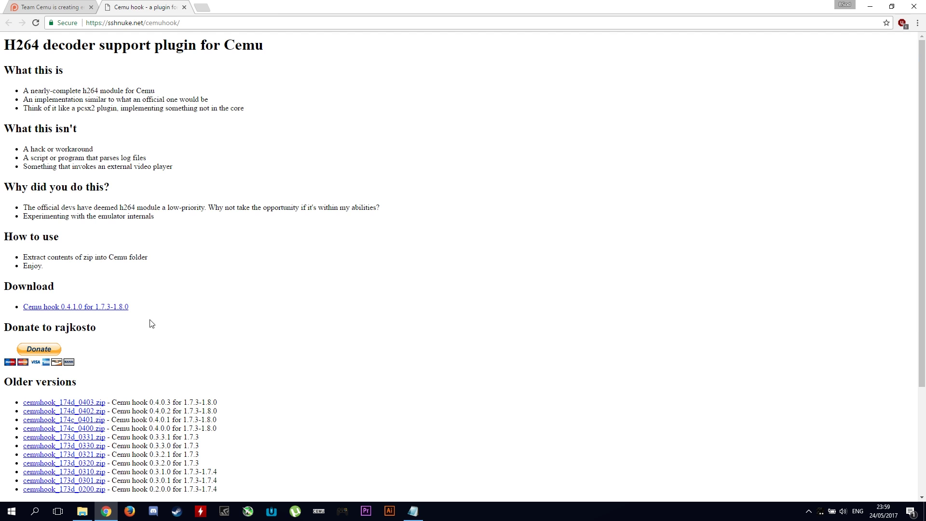
pyautogui.click(84, 309)
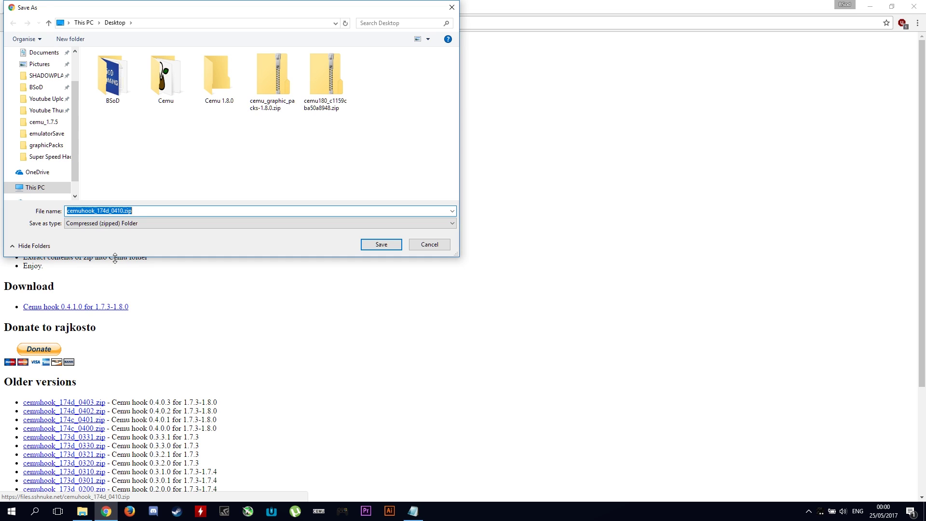
pyautogui.moveTo(74, 114); pyautogui.dragTo(73, 83)
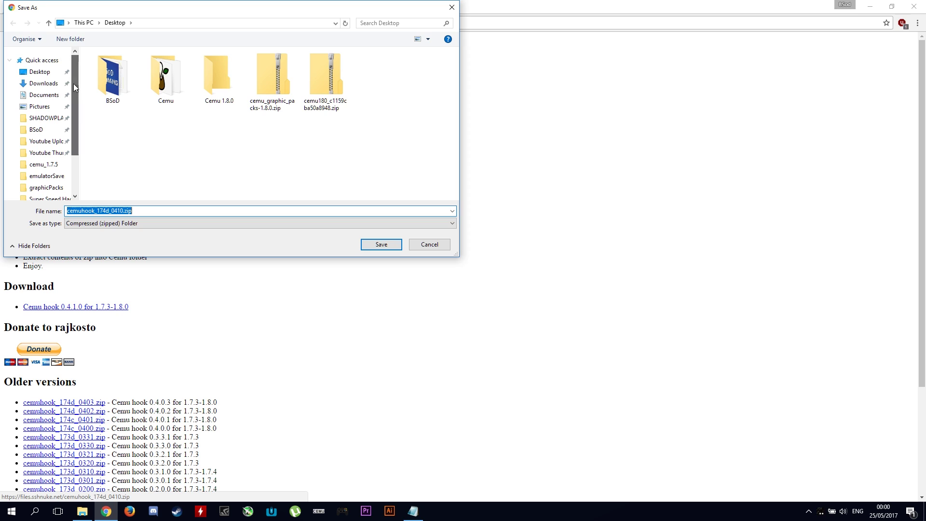
pyautogui.click(39, 71)
pyautogui.click(387, 243)
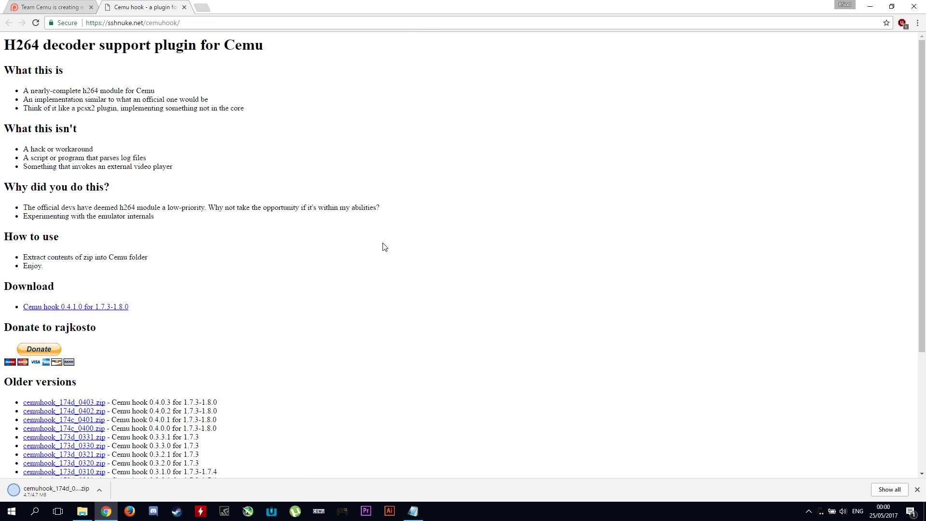
pyautogui.click(870, 6)
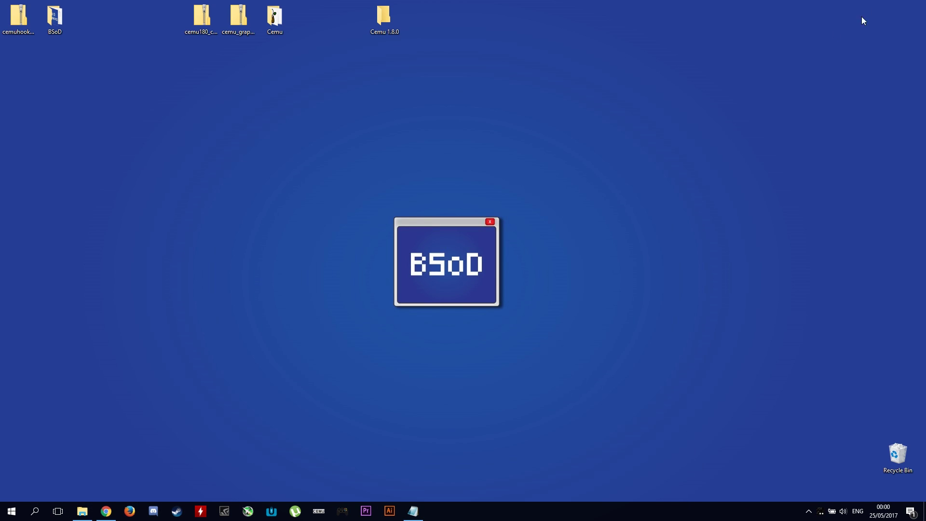
# Step: Extract all seven items of the cemu180 archive into Desktop\Cemu 1.8.0
pyautogui.doubleClick(201, 19)
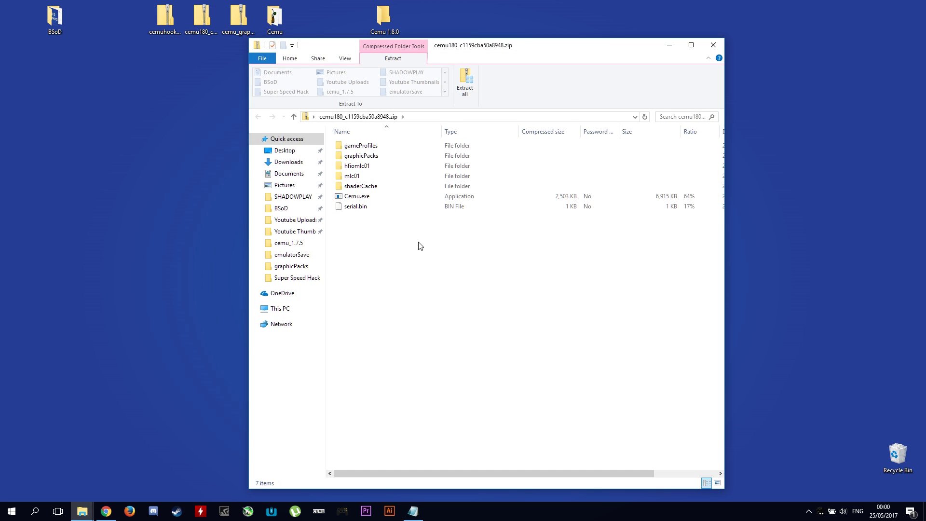
pyautogui.moveTo(420, 246); pyautogui.dragTo(296, 144)
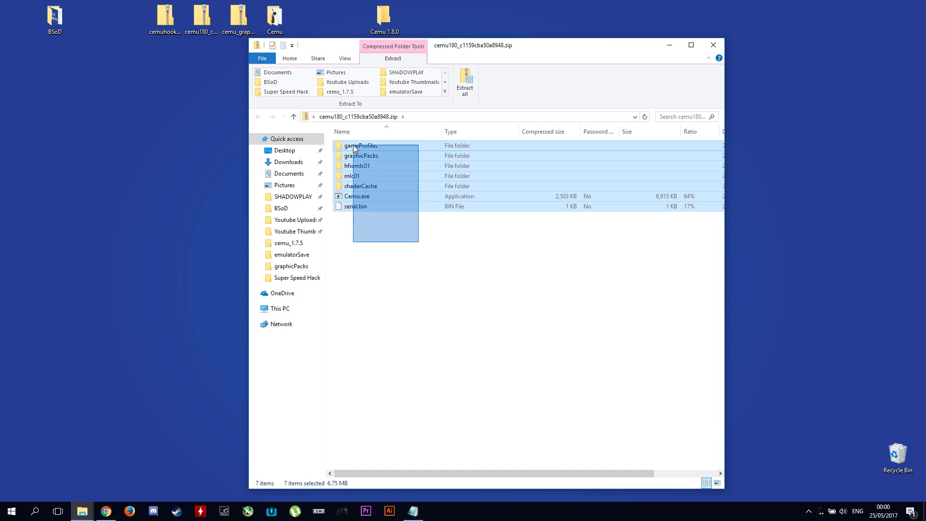
pyautogui.click(456, 94)
pyautogui.click(568, 212)
pyautogui.click(355, 208)
pyautogui.click(533, 231)
pyautogui.click(692, 399)
pyautogui.click(548, 348)
# Step: Extract the cemuhook zip into Cemu 1.8.0, then move the zip back to the desktop
pyautogui.moveTo(166, 19); pyautogui.dragTo(443, 230)
pyautogui.rightClick(404, 181)
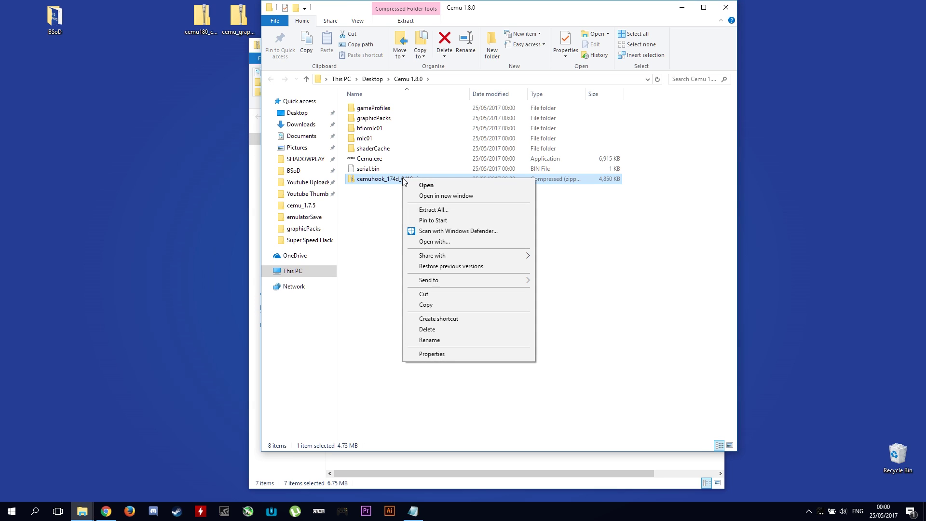
pyautogui.click(438, 210)
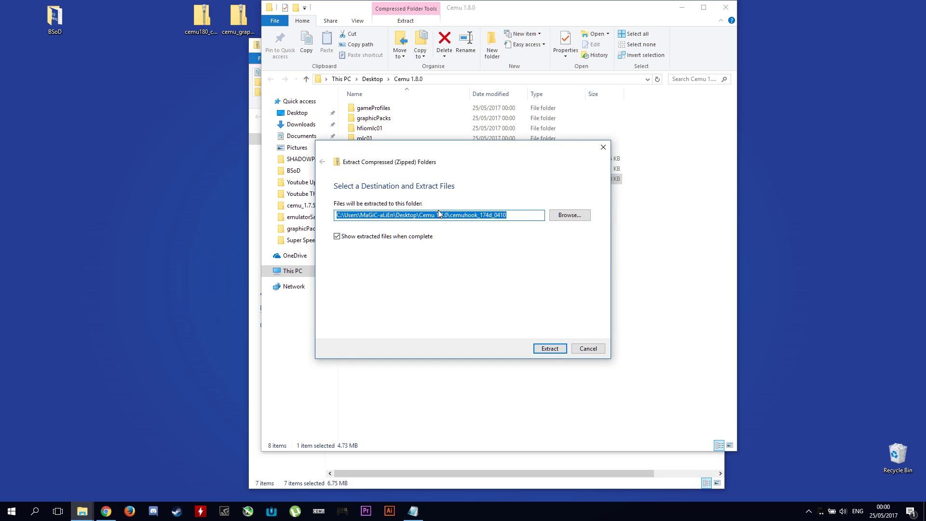
pyautogui.click(564, 217)
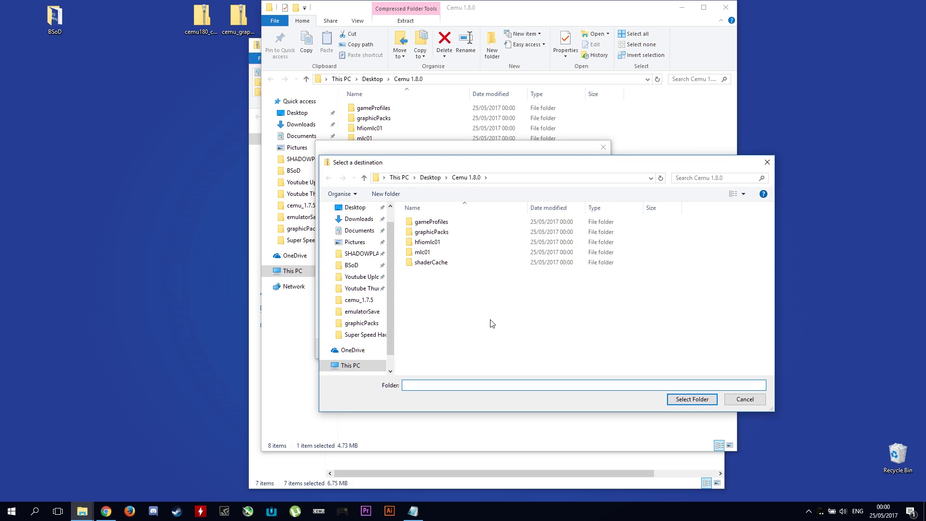
pyautogui.click(688, 399)
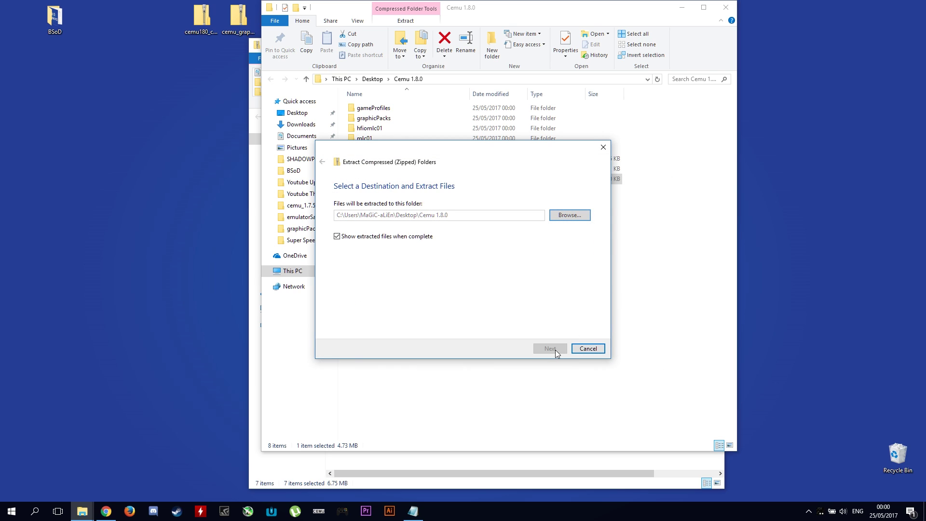
pyautogui.click(554, 349)
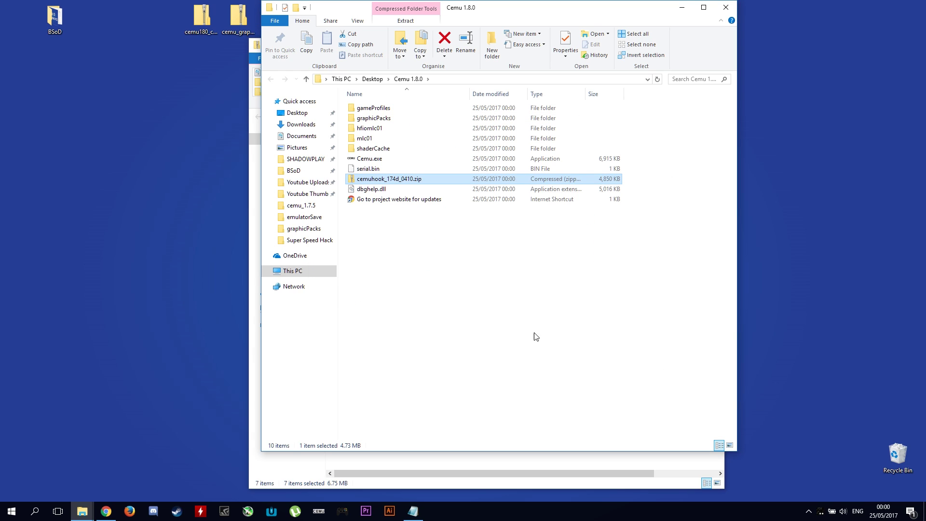
pyautogui.moveTo(397, 184); pyautogui.dragTo(153, 41)
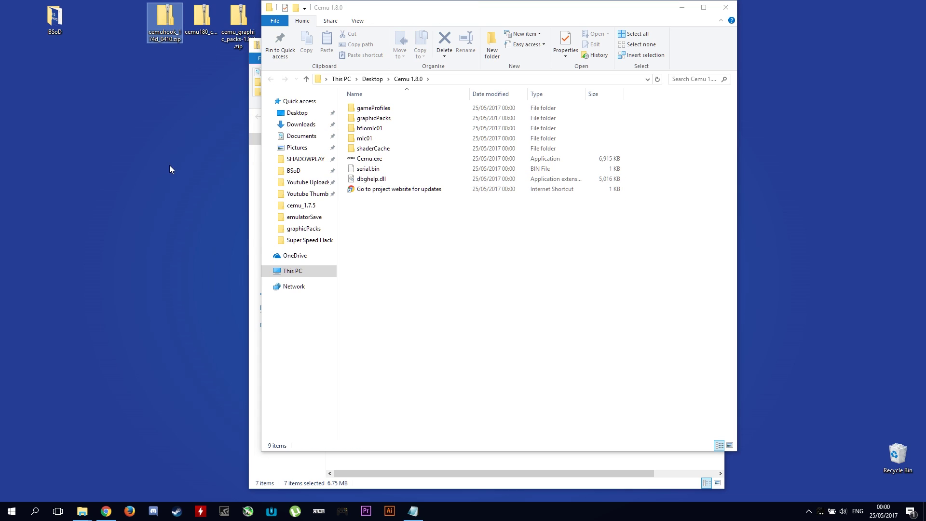
pyautogui.click(682, 8)
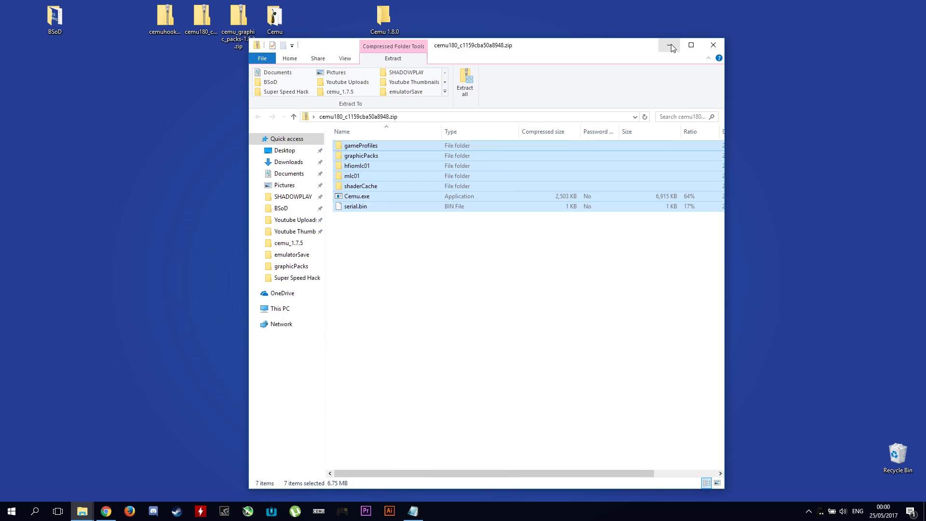
# Step: Copy the emulatorSave folder from the old cemu_1.7.5 mlc01 folder
pyautogui.click(671, 45)
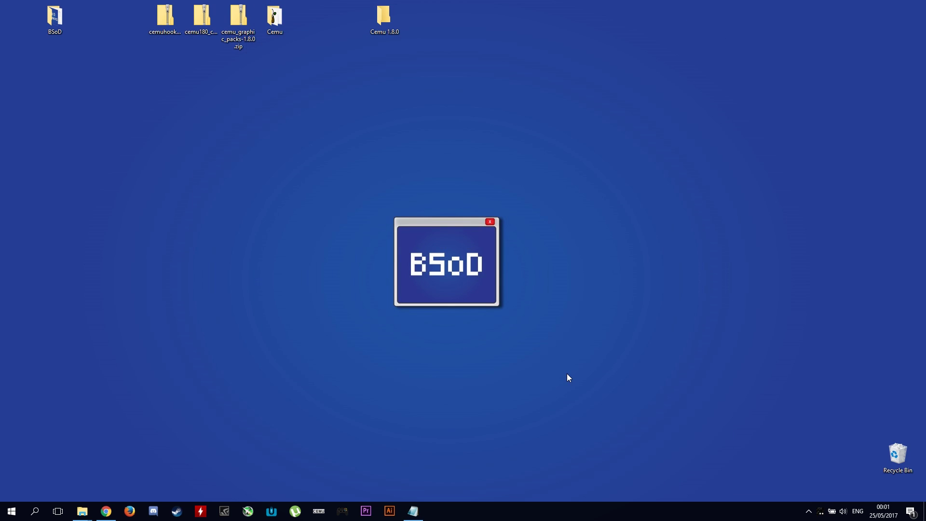
pyautogui.doubleClick(275, 18)
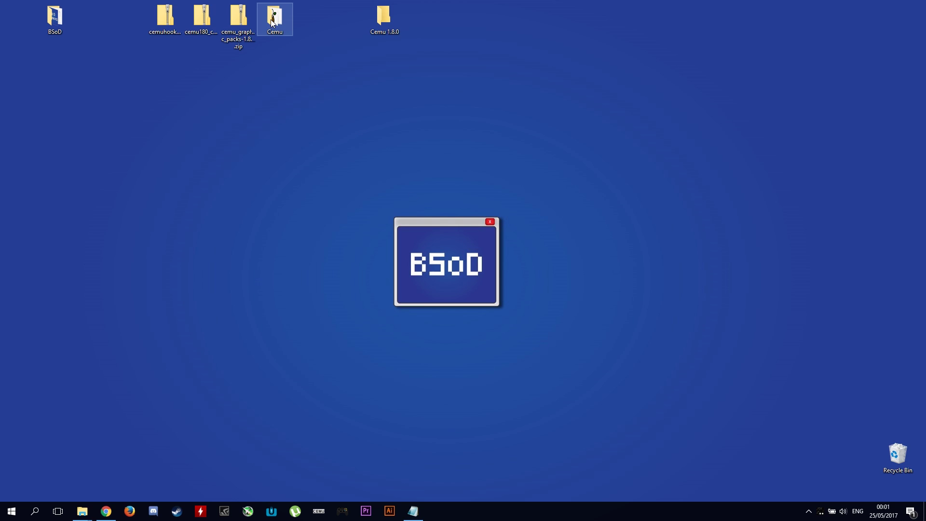
pyautogui.doubleClick(388, 120)
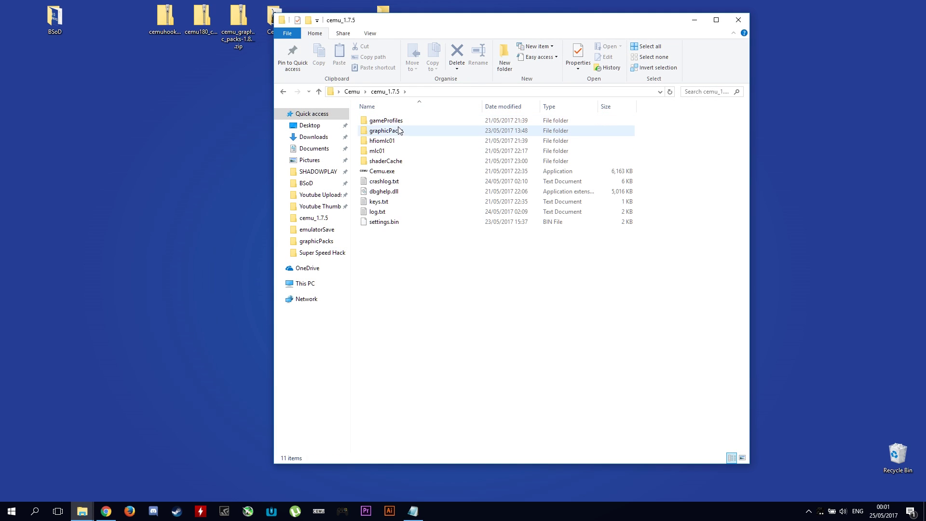
pyautogui.doubleClick(393, 151)
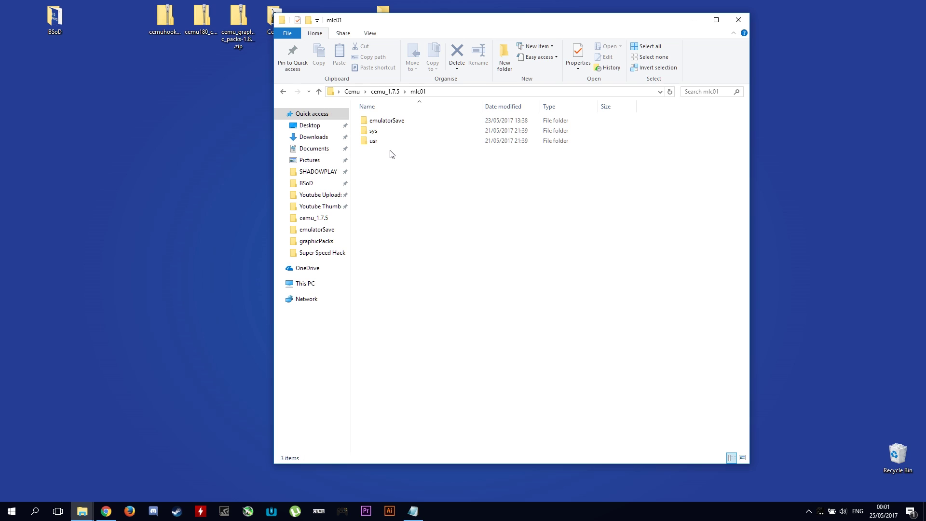
pyautogui.click(394, 124)
pyautogui.rightClick(393, 122)
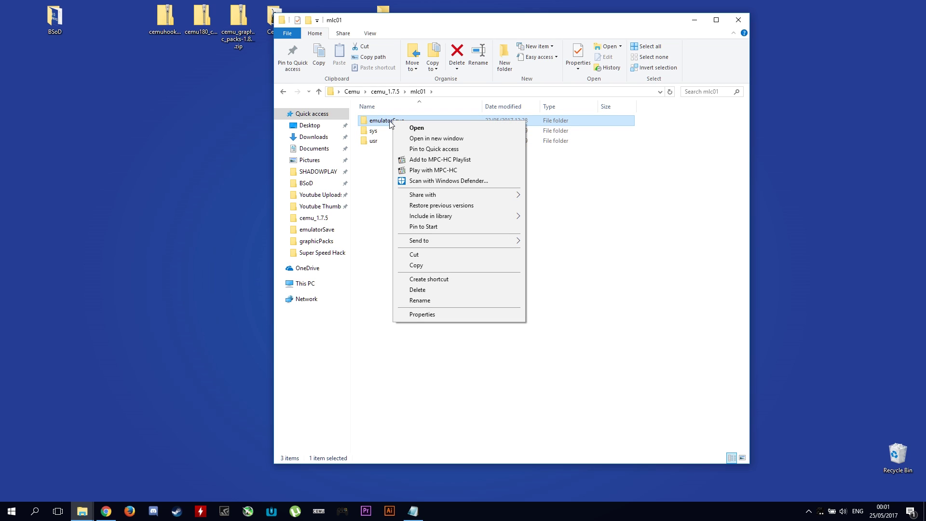
pyautogui.click(427, 265)
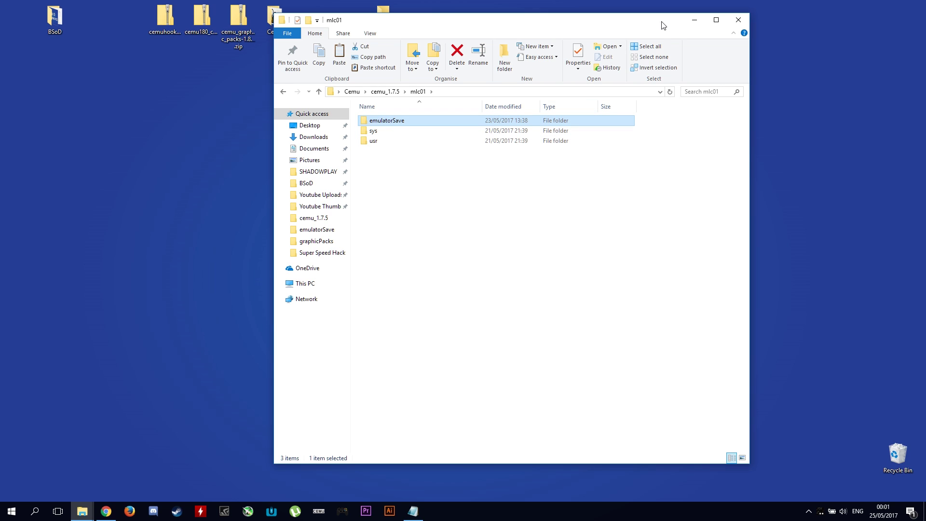
pyautogui.click(693, 22)
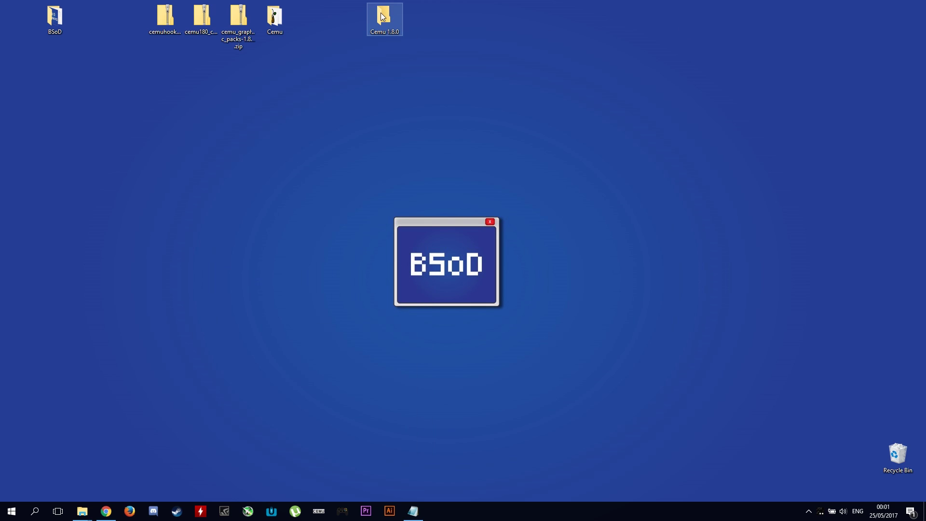
# Step: Delete Cemu 1.8.0's old mlc01\emulatorSave, paste in the copied one, and close the window
pyautogui.doubleClick(381, 18)
pyautogui.click(397, 164)
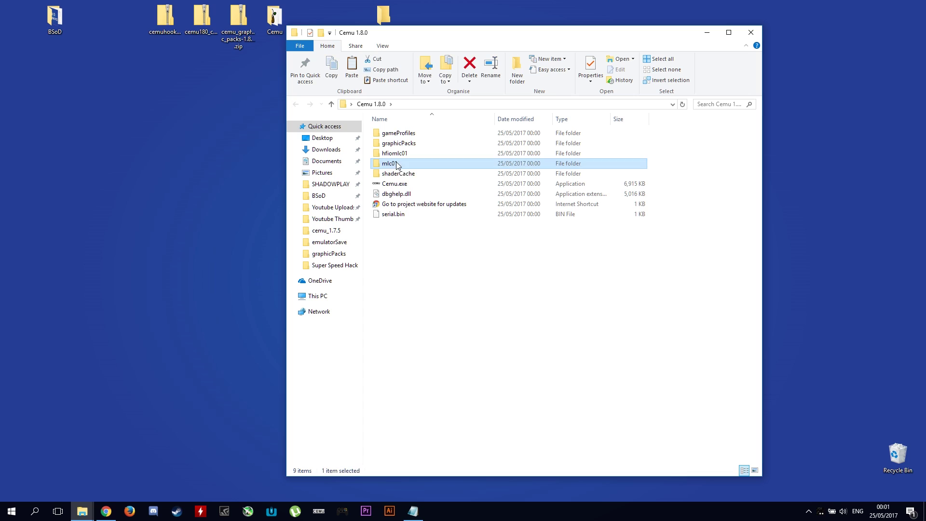
pyautogui.doubleClick(397, 164)
pyautogui.click(404, 135)
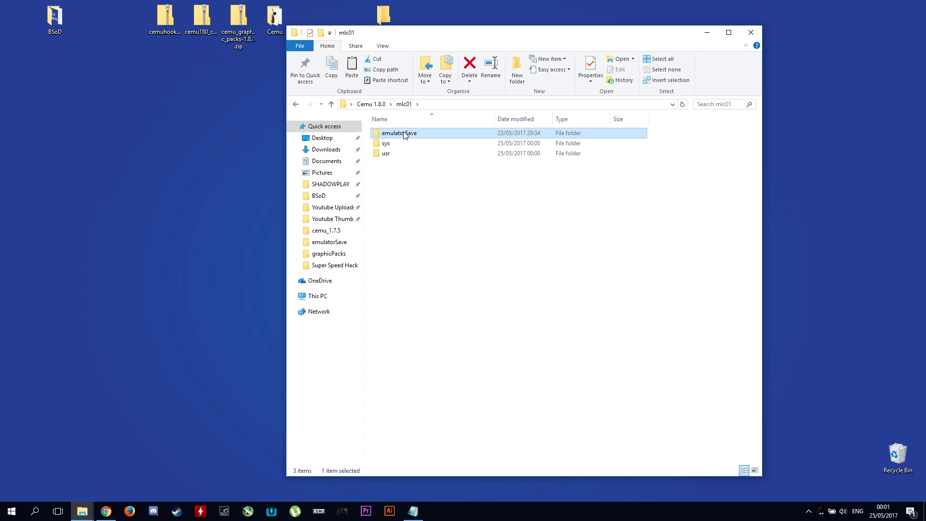
pyautogui.press('Delete')
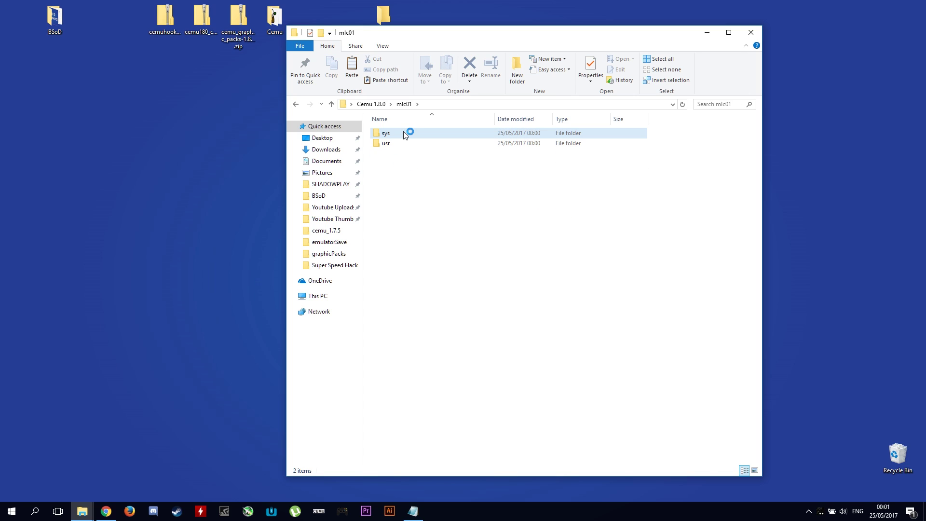
pyautogui.rightClick(449, 184)
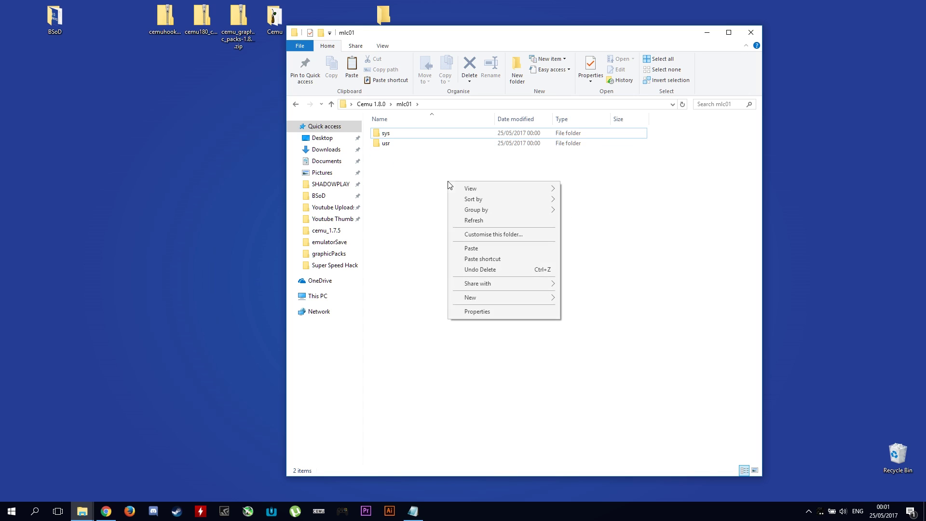
pyautogui.click(483, 248)
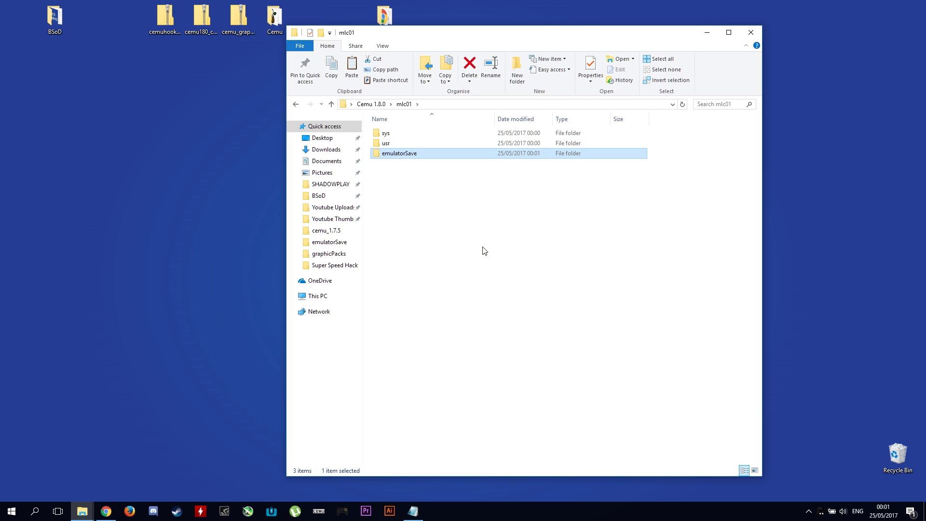
pyautogui.click(467, 236)
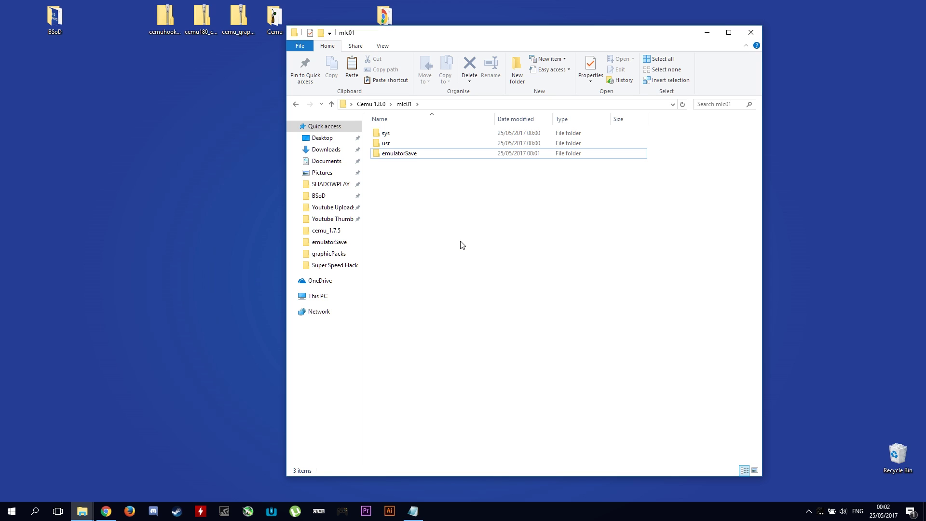
pyautogui.click(751, 33)
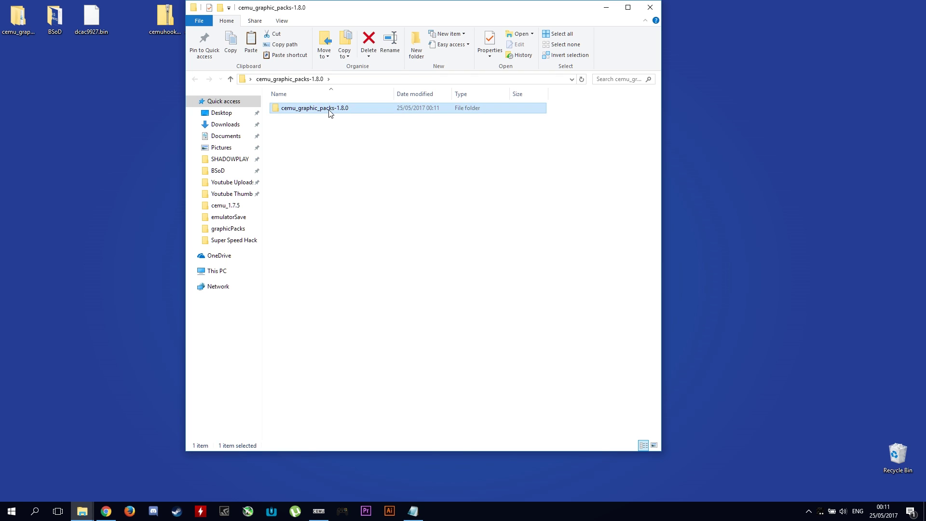
# Step: Open the cemu_graphic_packs-1.8.0 folder to see its Enhancement, Performance and Quality categories
pyautogui.doubleClick(330, 109)
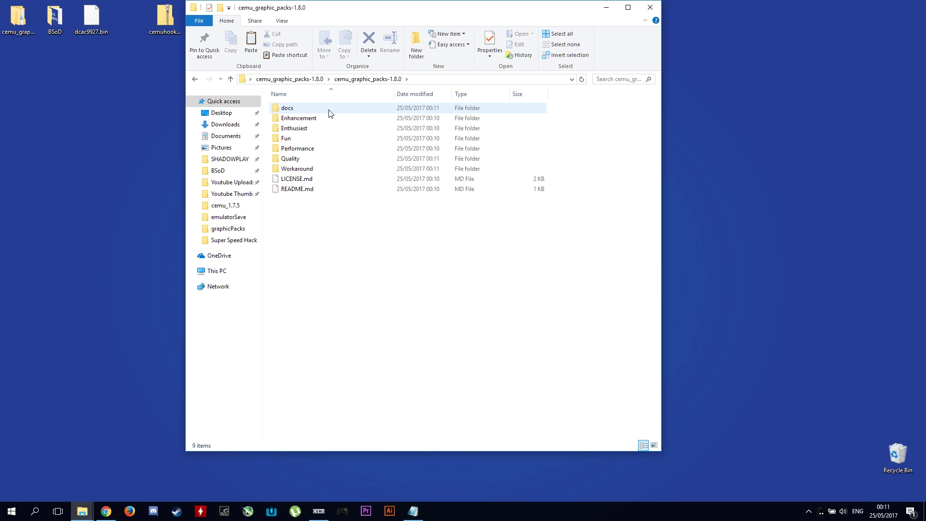
# Step: Copy the four BreathOfTheWild resolution folders from the Quality graphic packs category
pyautogui.doubleClick(311, 152)
pyautogui.click(196, 79)
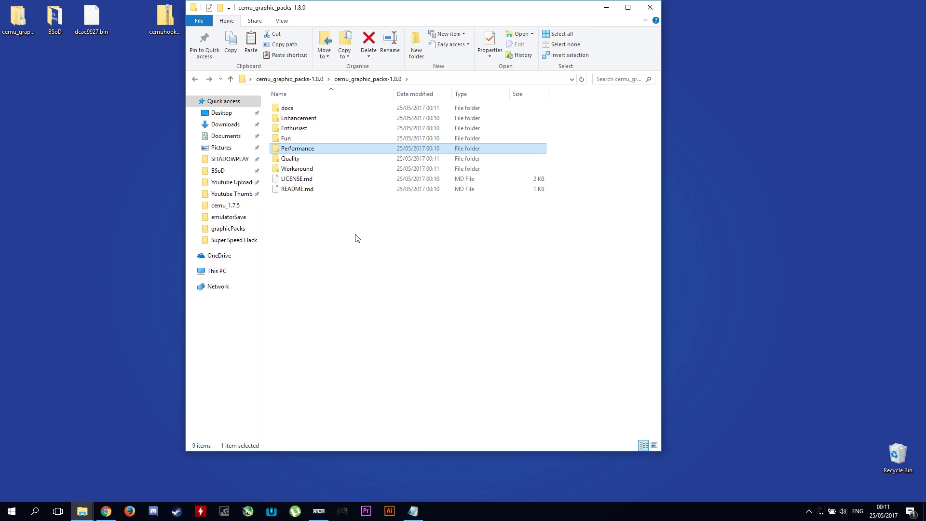
pyautogui.doubleClick(297, 160)
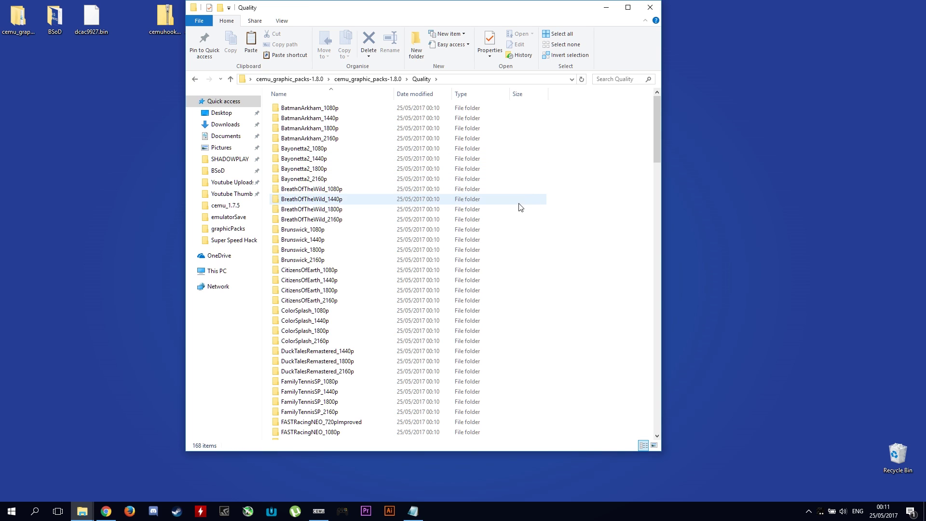
pyautogui.moveTo(540, 194); pyautogui.dragTo(433, 222)
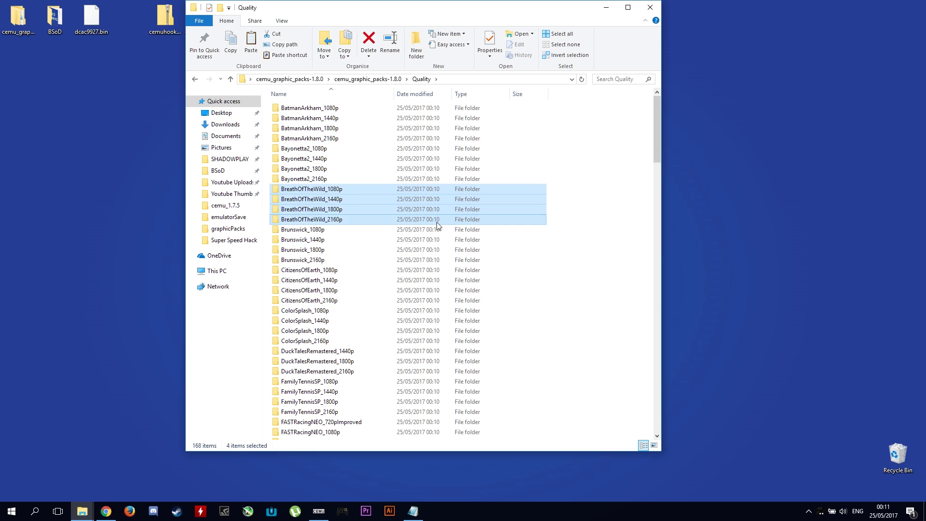
pyautogui.rightClick(432, 218)
pyautogui.click(473, 332)
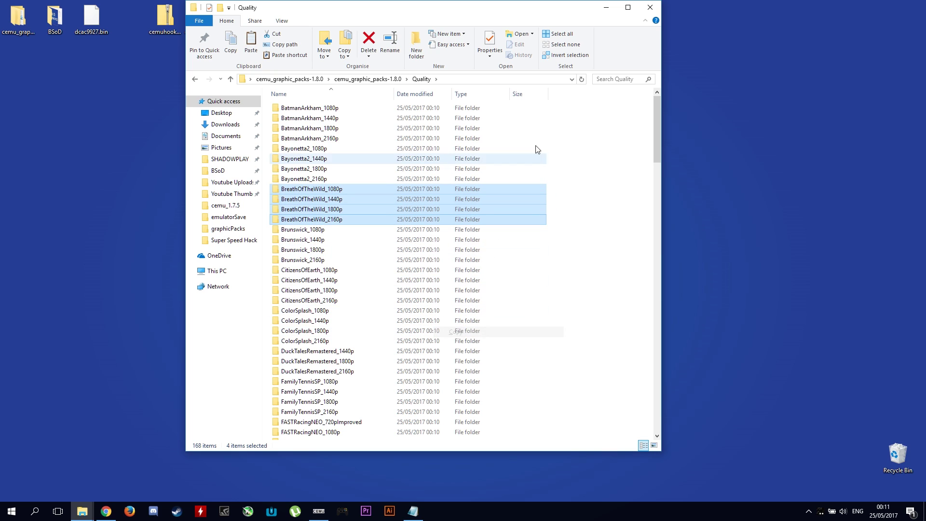
pyautogui.click(606, 8)
# Step: Paste the four BreathOfTheWild packs into Cemu 1.8.0\graphicPacks and close the folder windows
pyautogui.doubleClick(384, 17)
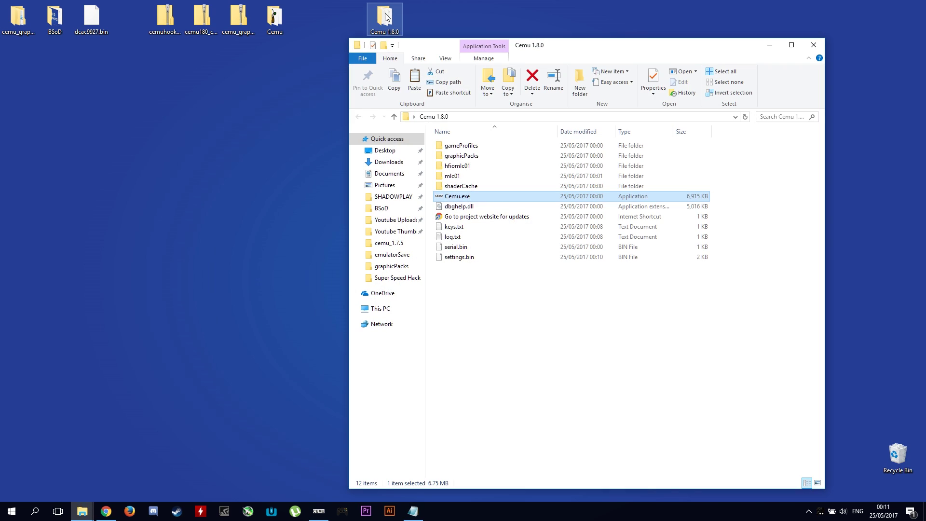
pyautogui.doubleClick(472, 156)
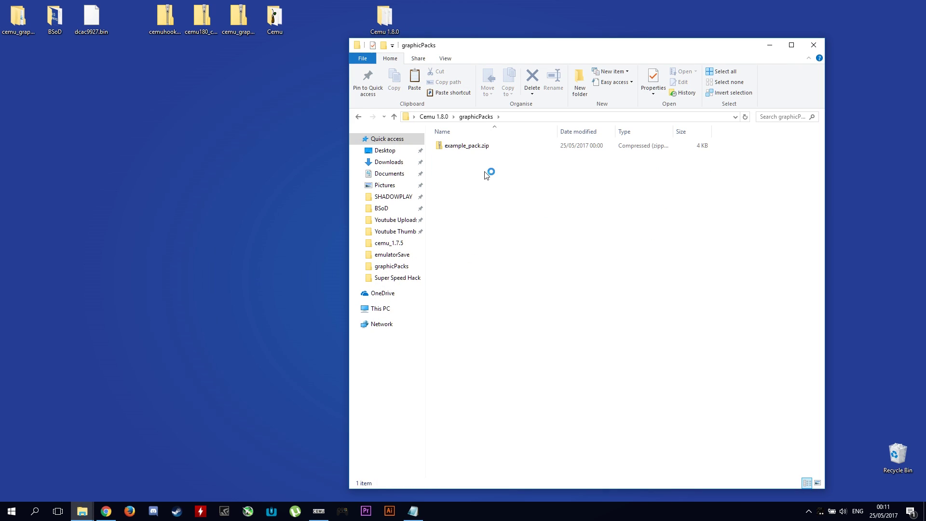
pyautogui.rightClick(481, 166)
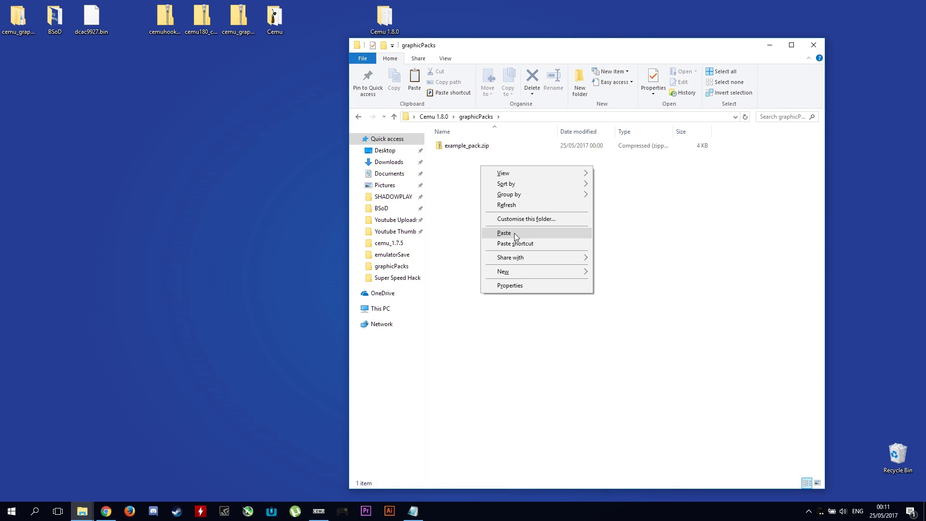
pyautogui.click(515, 233)
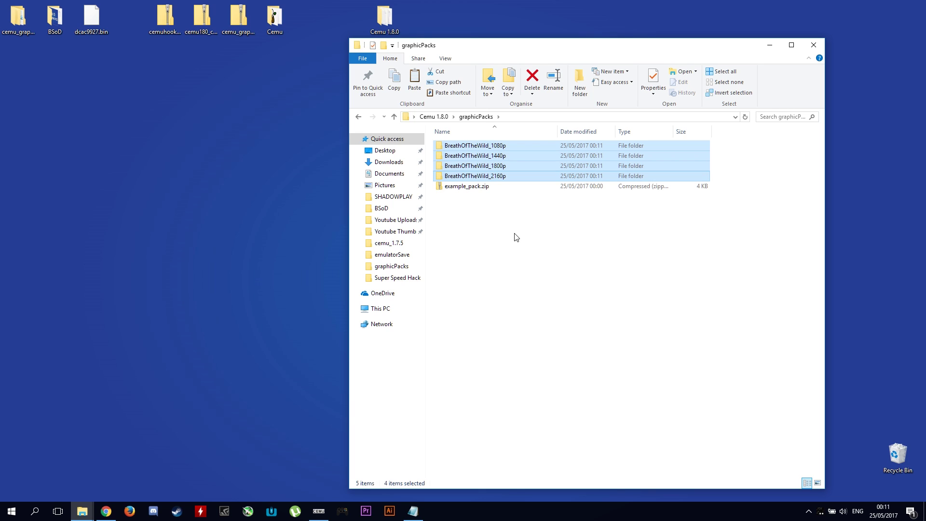
pyautogui.click(544, 240)
pyautogui.click(817, 45)
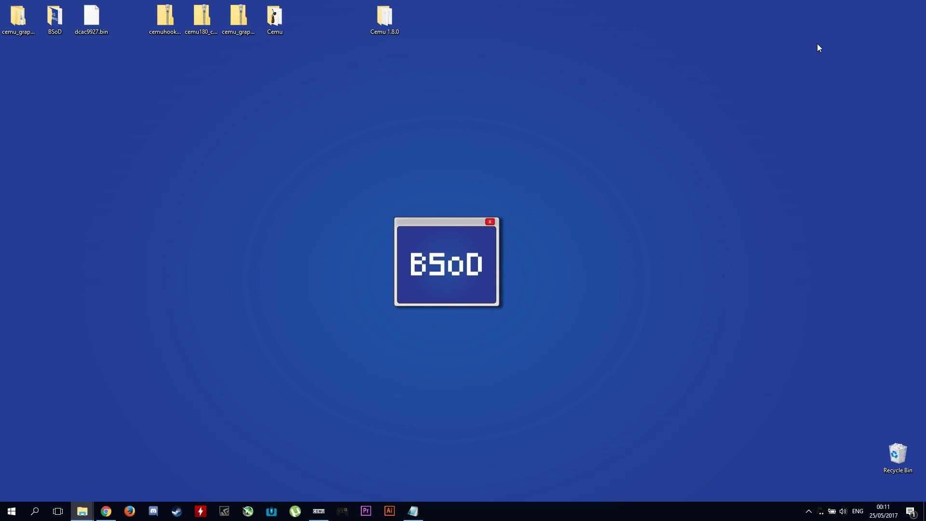
pyautogui.doubleClick(17, 17)
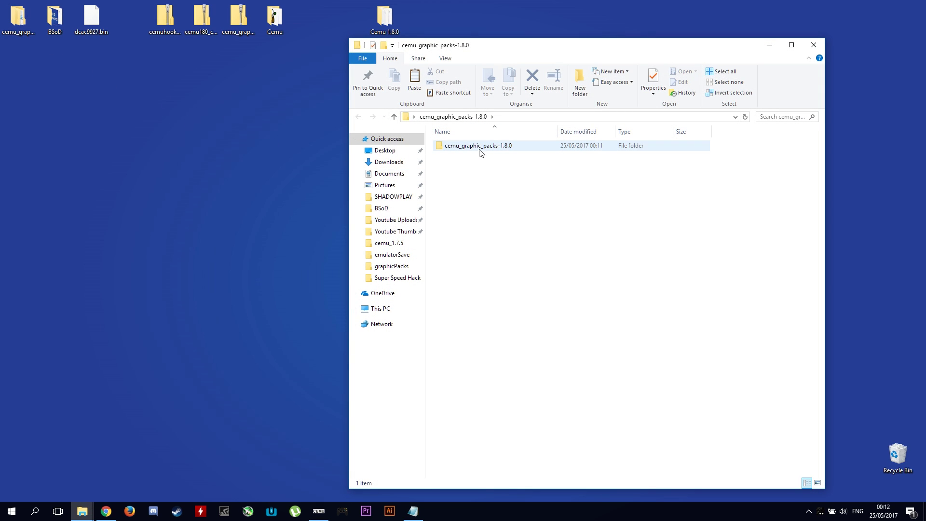
pyautogui.doubleClick(479, 147)
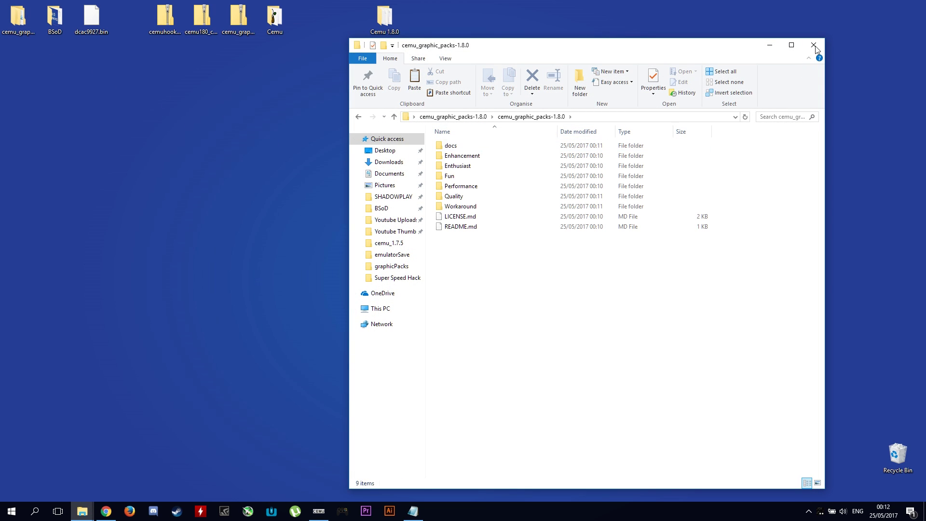
pyautogui.click(815, 46)
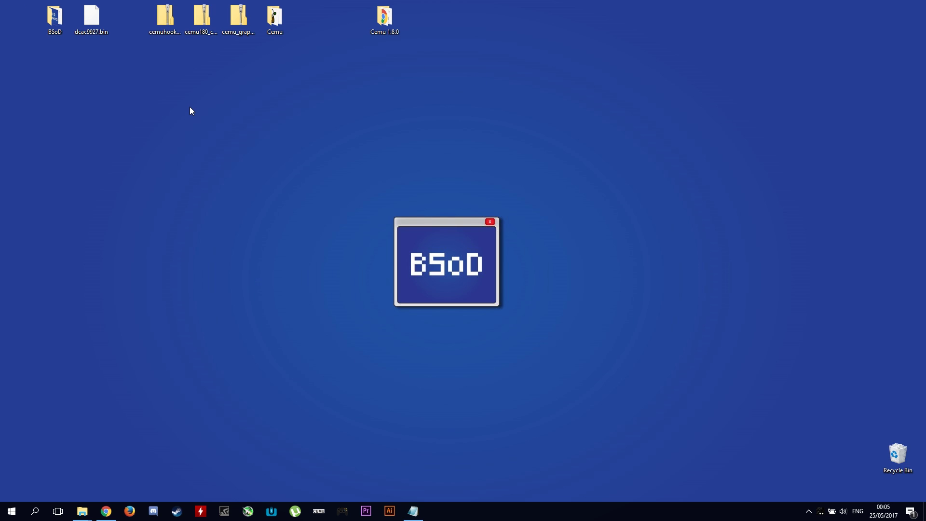
# Step: Paste a copy of dcac9927.bin into Cemu 1.8.0\shaderCache\transferable, then minimise the window
pyautogui.click(88, 26)
pyautogui.rightClick(88, 25)
pyautogui.click(130, 98)
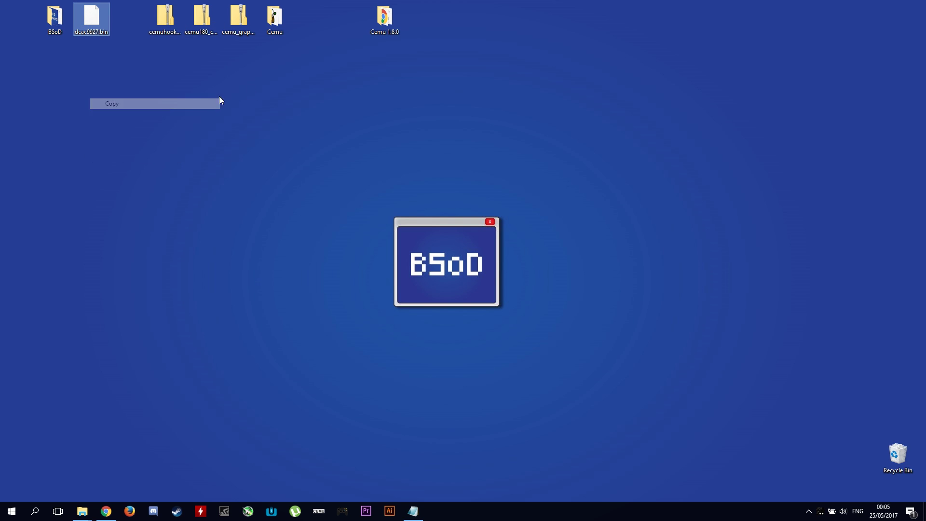
pyautogui.click(378, 19)
pyautogui.doubleClick(377, 19)
pyautogui.click(459, 178)
pyautogui.doubleClick(460, 177)
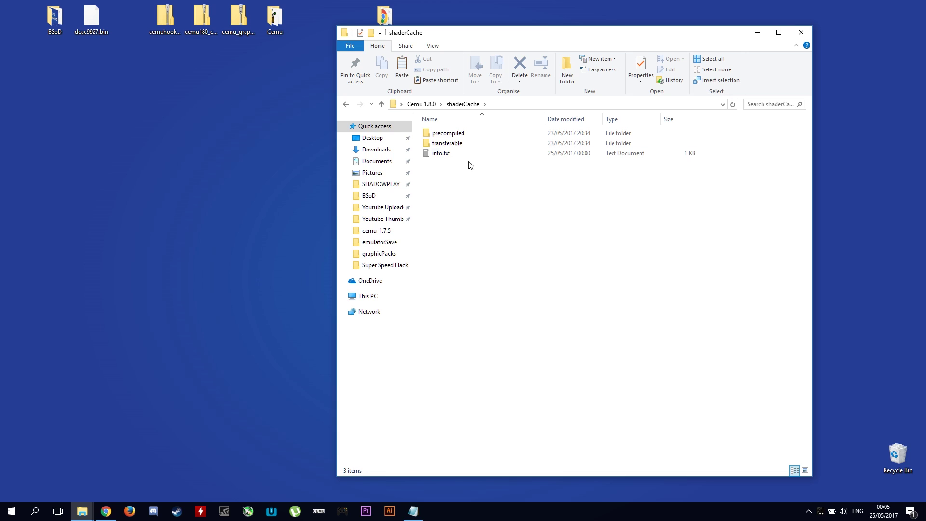
pyautogui.doubleClick(468, 144)
pyautogui.rightClick(491, 160)
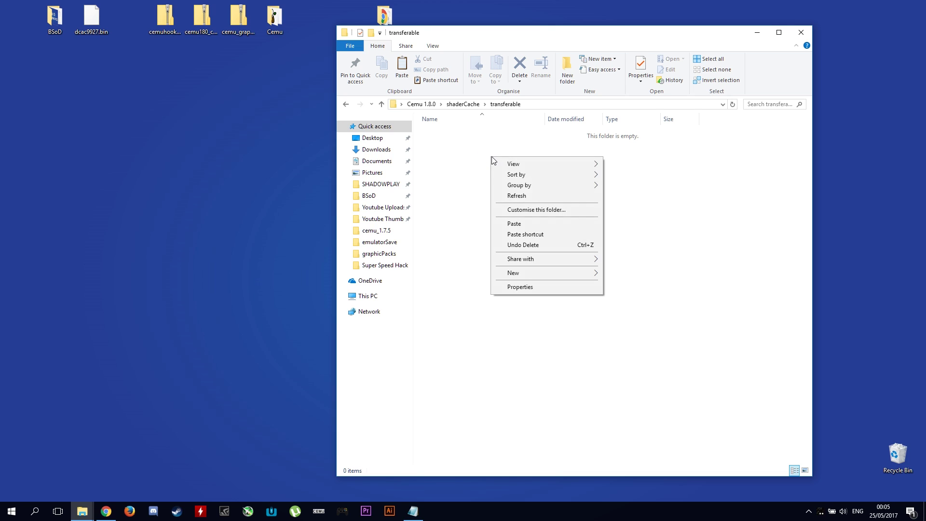
pyautogui.click(521, 225)
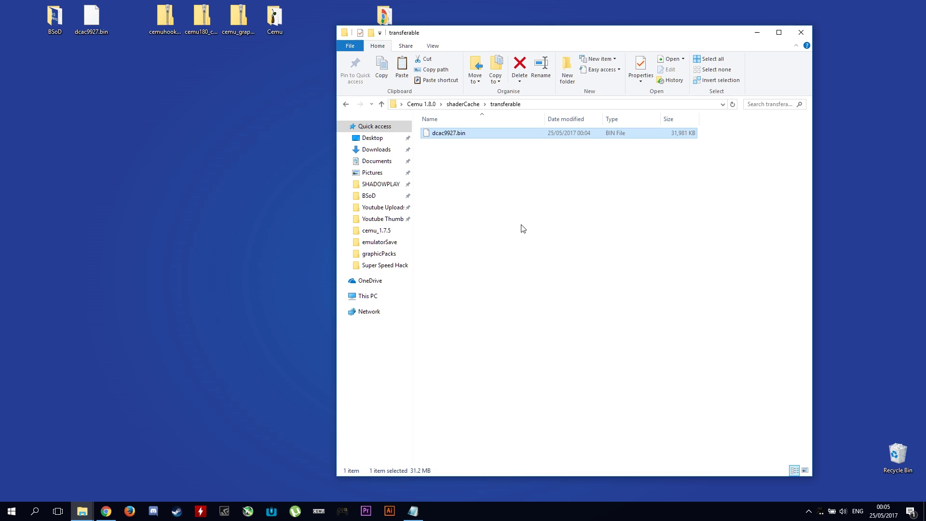
pyautogui.click(756, 37)
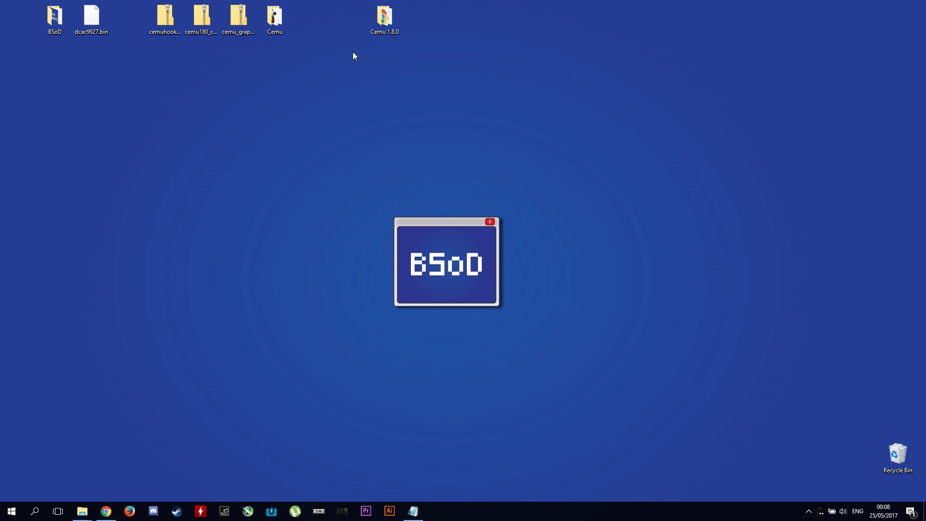
# Step: Launch Cemu.exe from the Cemu 1.8.0 folder, allowing it past the security warning
pyautogui.doubleClick(377, 26)
pyautogui.doubleClick(465, 197)
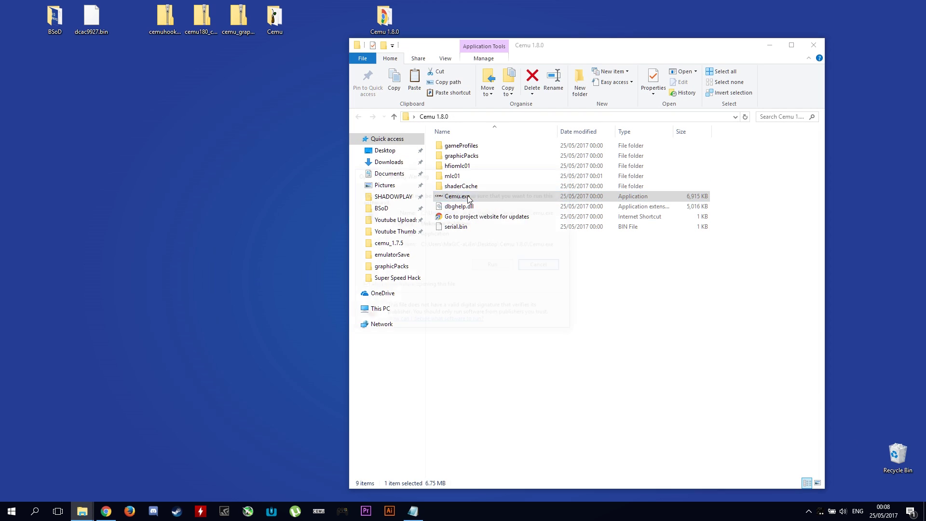
pyautogui.click(497, 266)
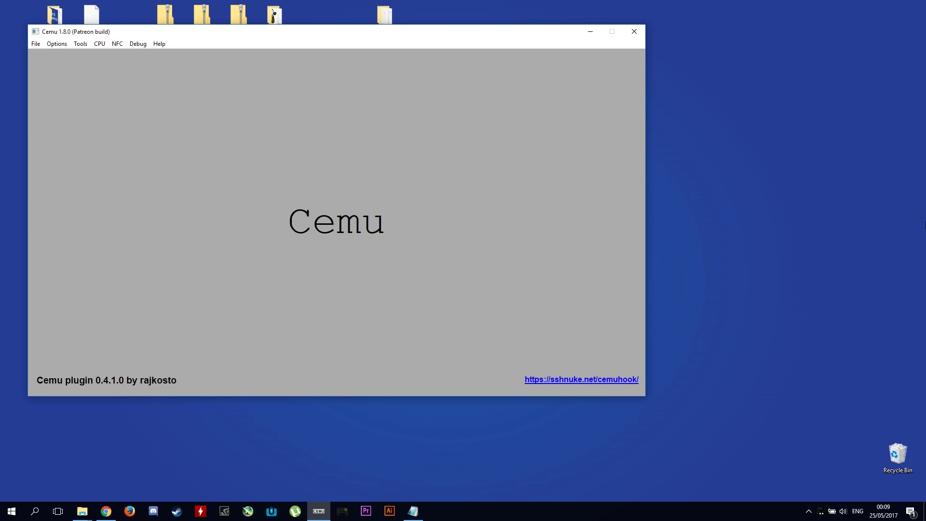
# Step: In Input settings, set Controller 1 to Wii U GamePad using the XBOX 360 controller
pyautogui.click(57, 44)
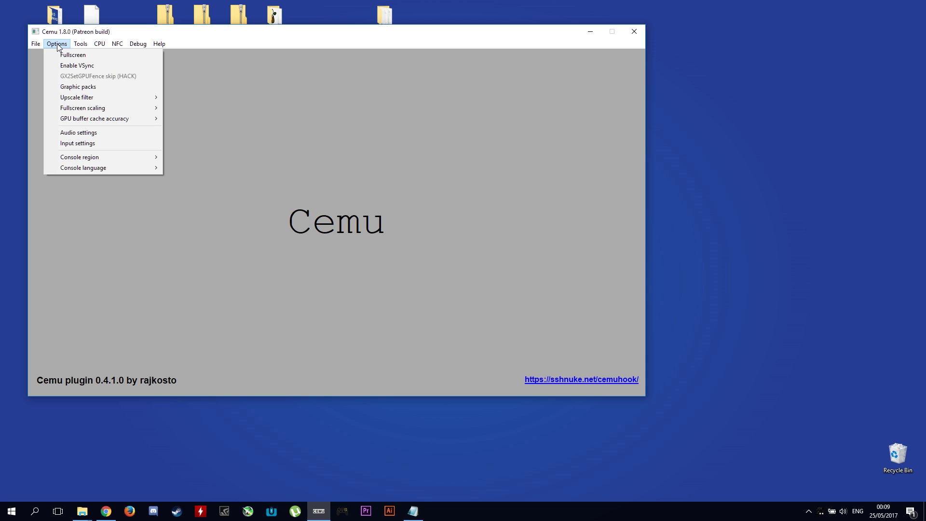
pyautogui.click(101, 143)
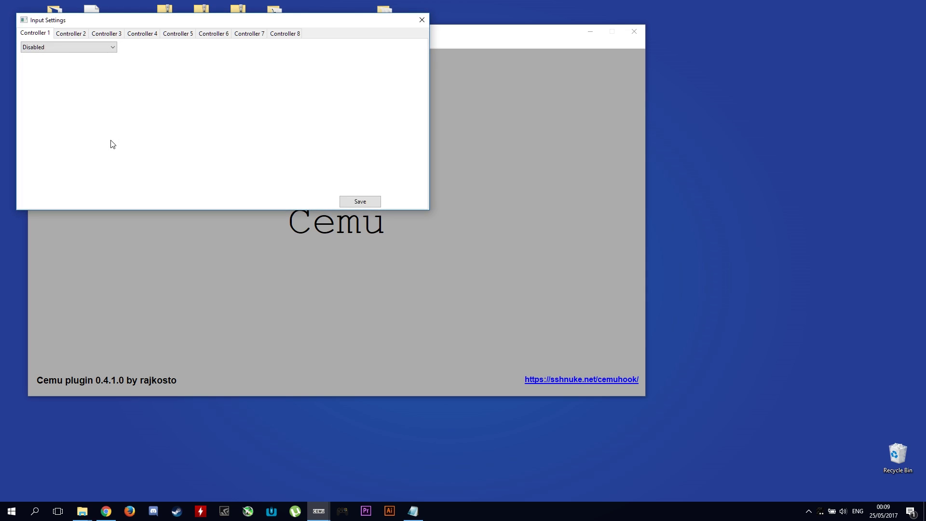
pyautogui.click(75, 48)
pyautogui.click(71, 64)
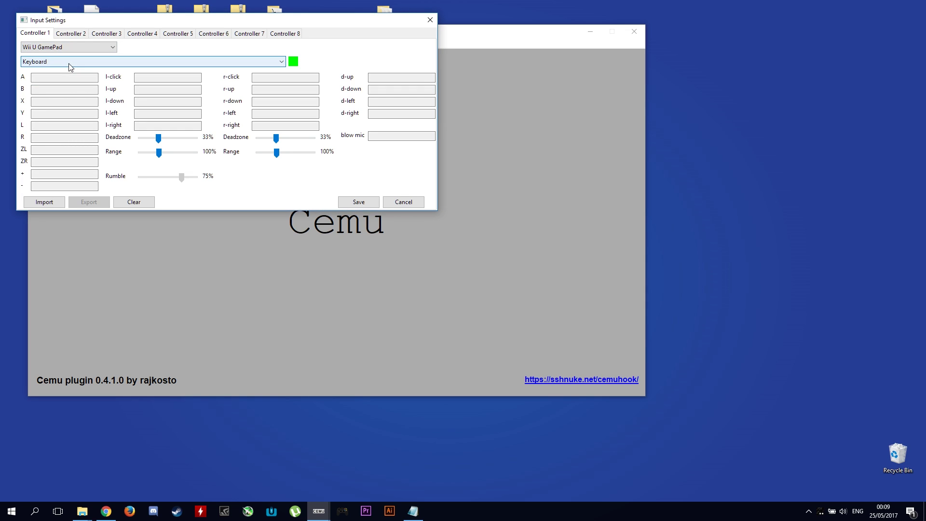
pyautogui.click(106, 63)
pyautogui.click(72, 76)
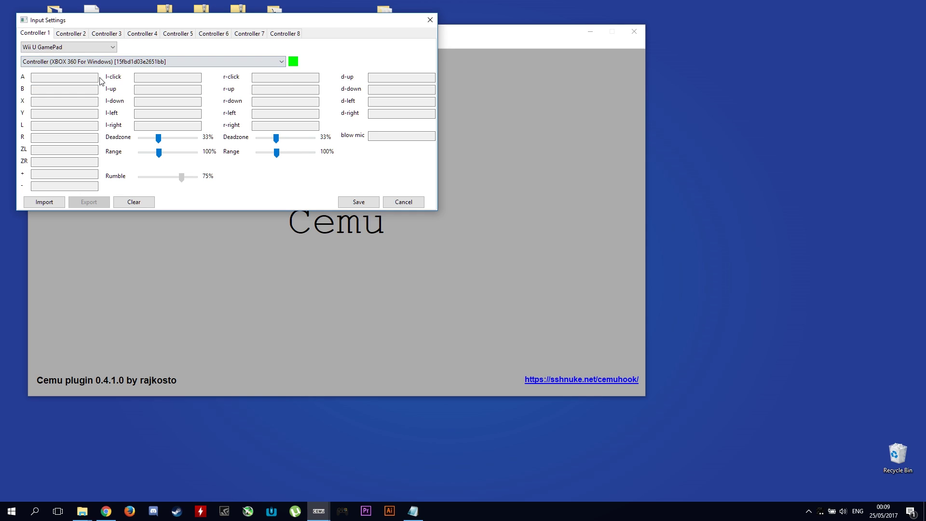
# Step: Bind A, B, X, Y, L, R, ZL, ZR, + and - to their controller buttons and Z axes
pyautogui.click(60, 78)
pyautogui.click(62, 89)
pyautogui.click(66, 101)
pyautogui.click(65, 114)
pyautogui.click(68, 126)
pyautogui.click(70, 138)
pyautogui.click(66, 150)
pyautogui.click(64, 162)
pyautogui.click(64, 174)
pyautogui.click(60, 185)
# Step: Bind both sticks: l-click Button 8, left Y/X axes, r-click Button 9, X/Y rotations
pyautogui.click(159, 77)
pyautogui.click(162, 89)
pyautogui.click(164, 101)
pyautogui.click(167, 114)
pyautogui.click(169, 125)
pyautogui.click(289, 79)
pyautogui.click(289, 89)
pyautogui.click(290, 102)
pyautogui.click(289, 114)
pyautogui.click(289, 125)
# Step: Bind the d-pad to the Hat Switch directions and save the controller mapping
pyautogui.click(394, 77)
pyautogui.click(394, 89)
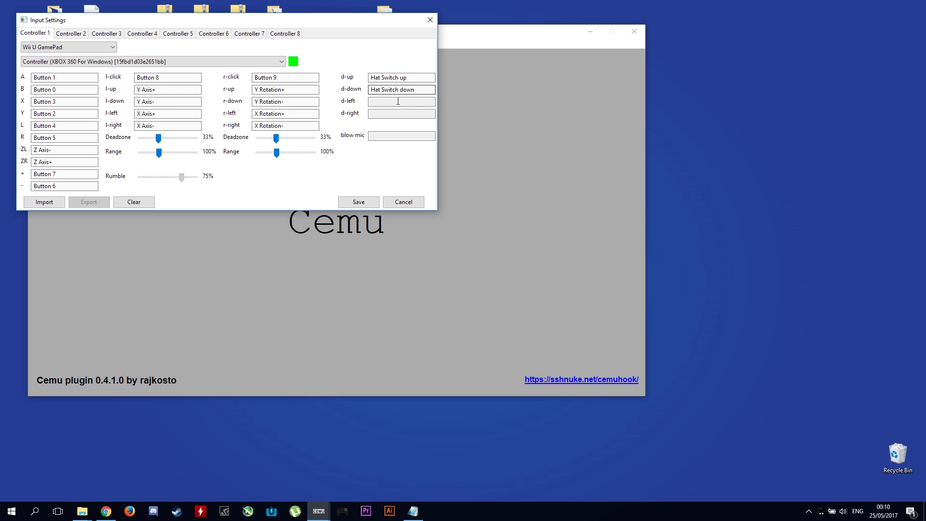
pyautogui.click(393, 102)
pyautogui.click(392, 114)
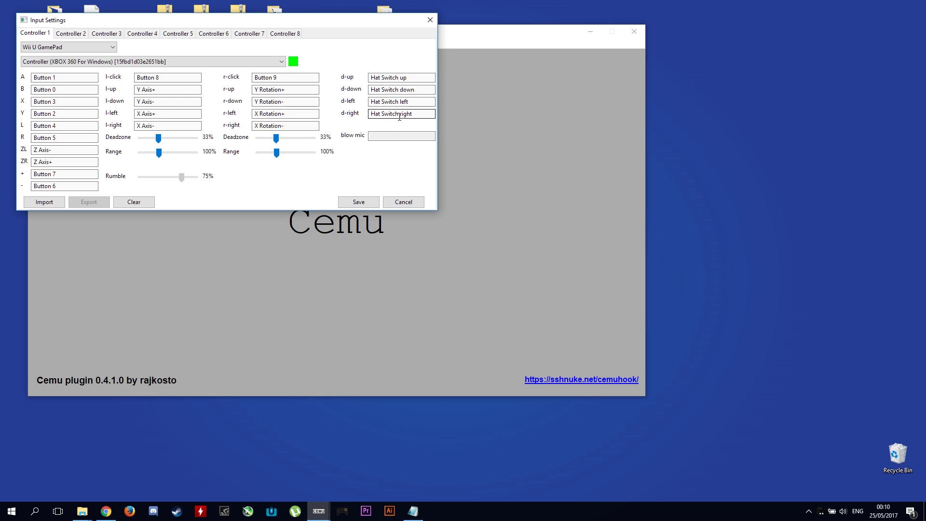
pyautogui.click(361, 202)
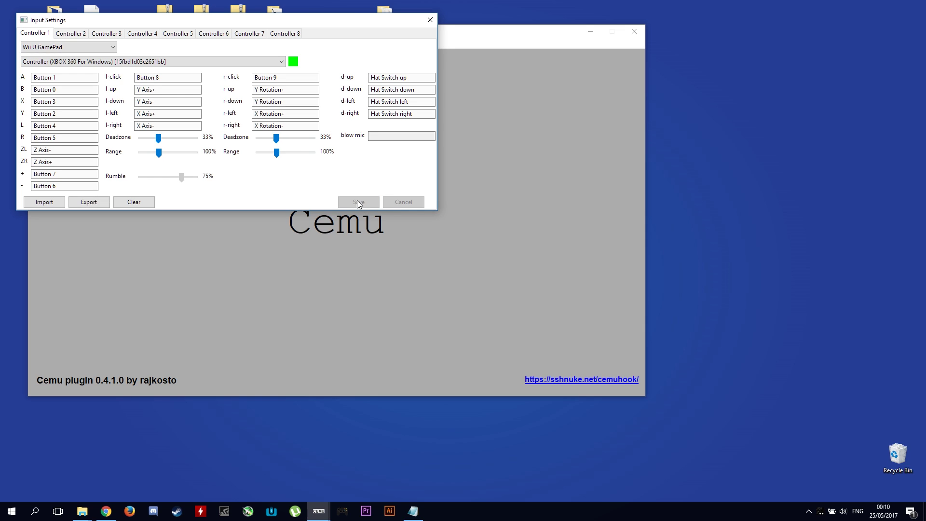
# Step: Enable only the Breath of the Wild 1080p graphic pack, leaving other resolutions off
pyautogui.click(430, 19)
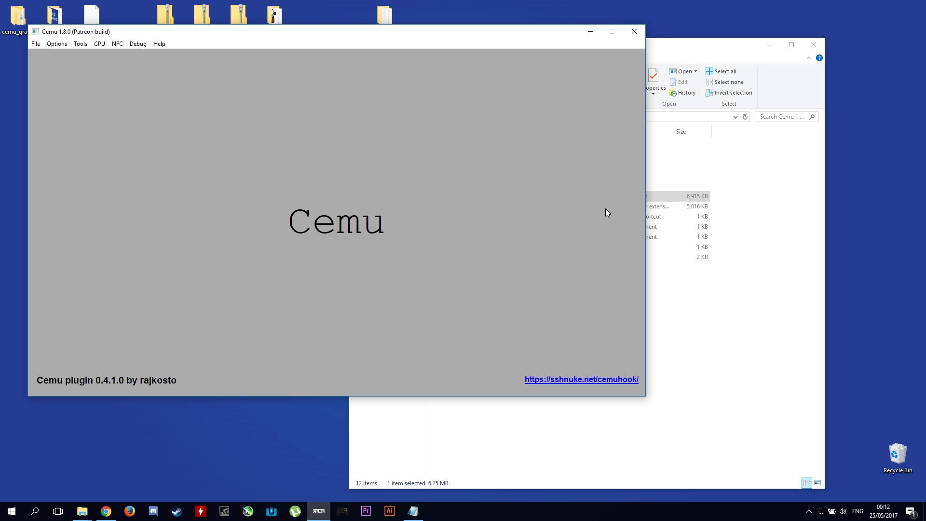
pyautogui.click(63, 48)
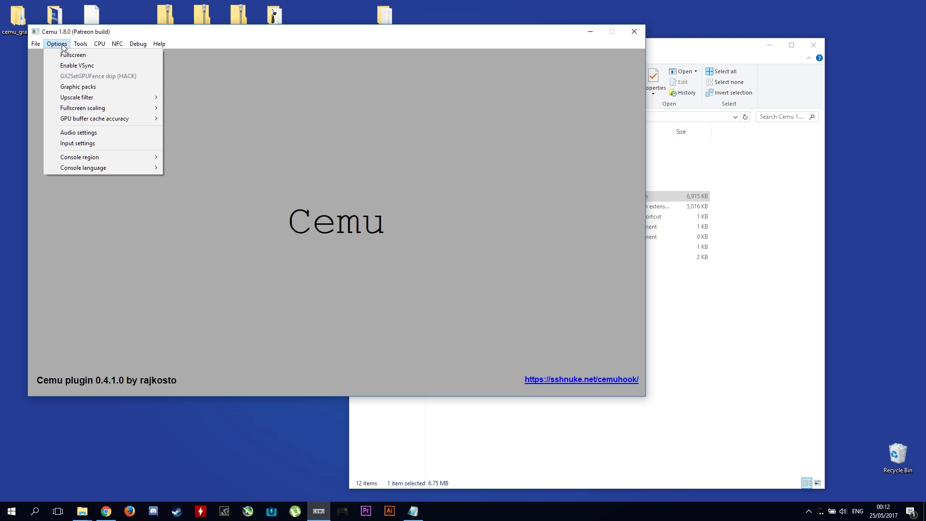
pyautogui.click(80, 88)
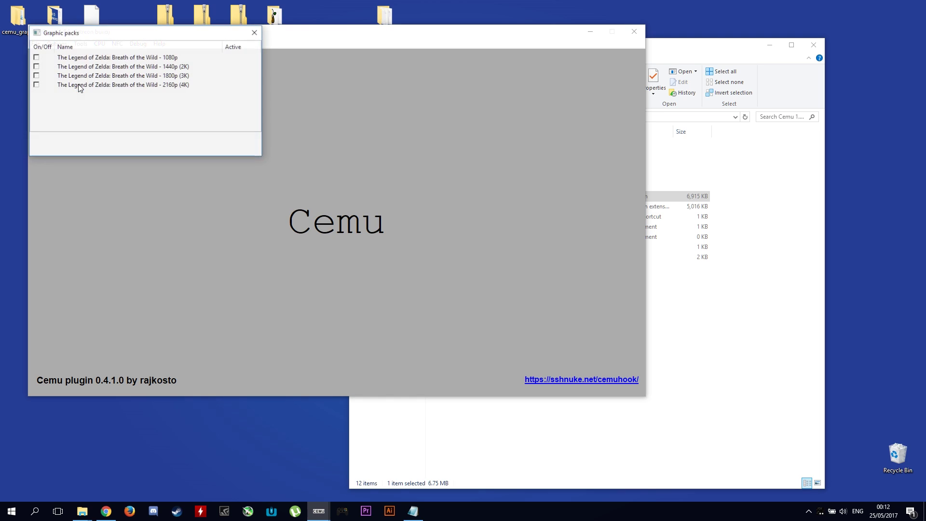
pyautogui.click(36, 57)
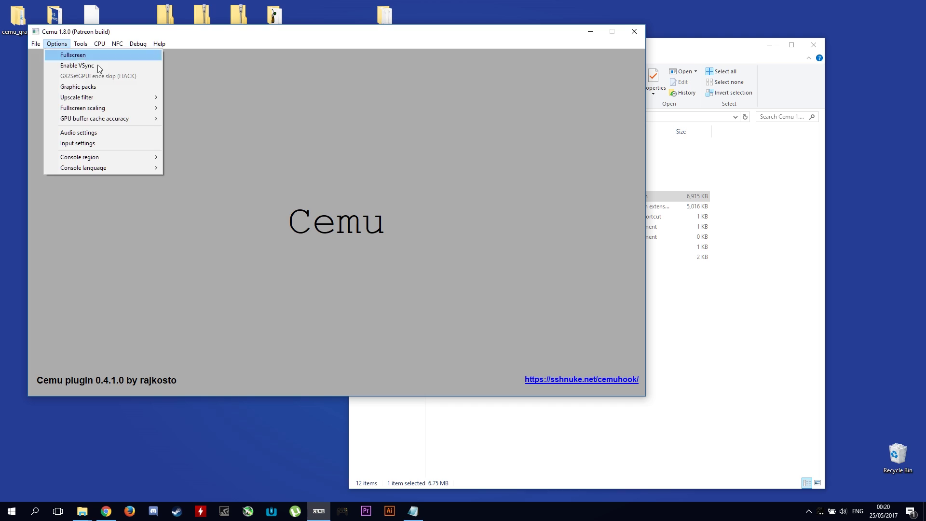
pyautogui.click(97, 65)
# Step: Load U-King.rpx from the game's code folder and boot Breath of the Wild to its title menu
pyautogui.click(38, 45)
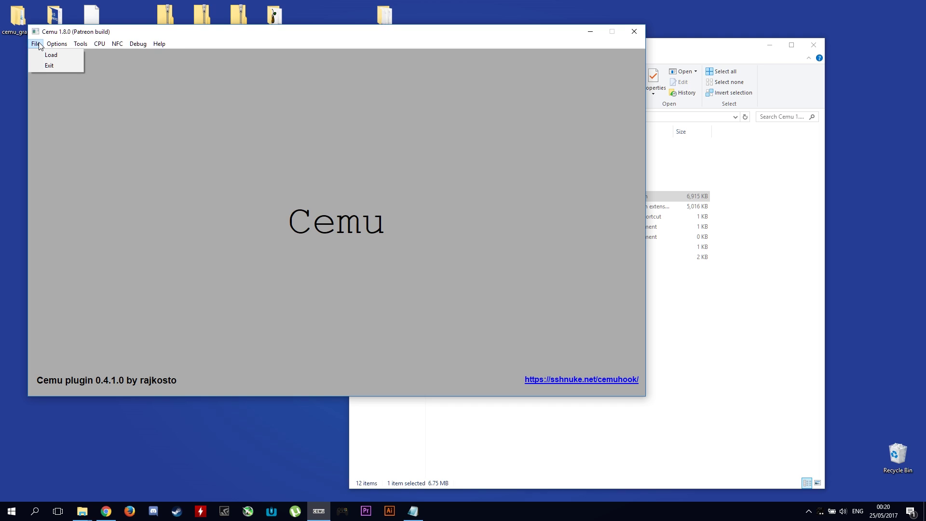
pyautogui.click(49, 56)
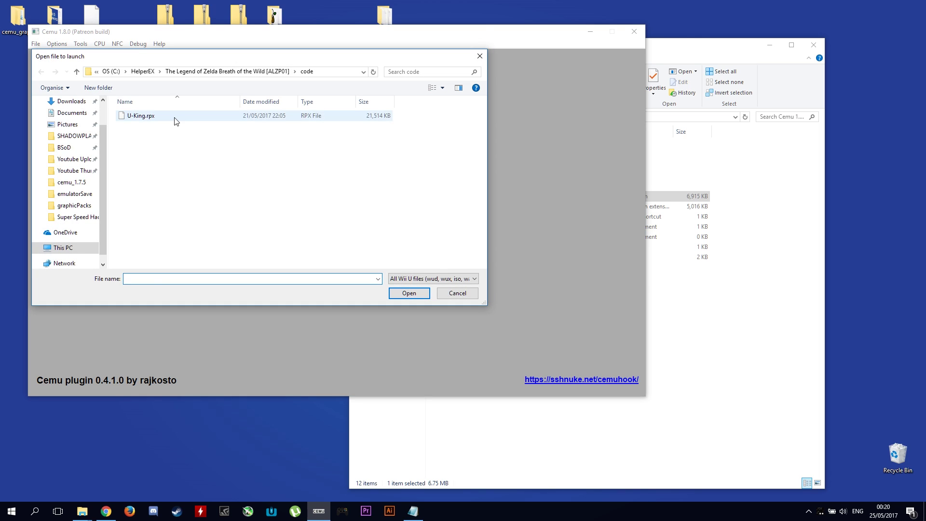
pyautogui.doubleClick(175, 118)
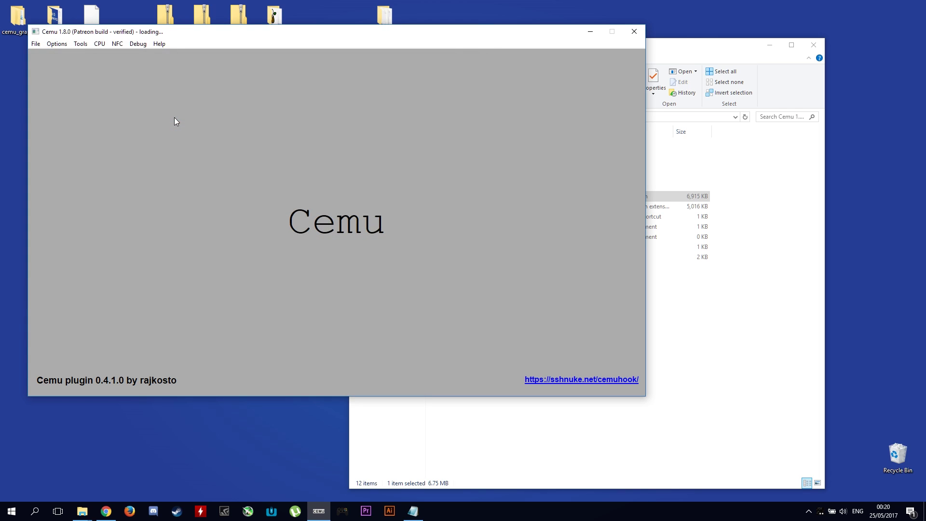
pyautogui.click(58, 43)
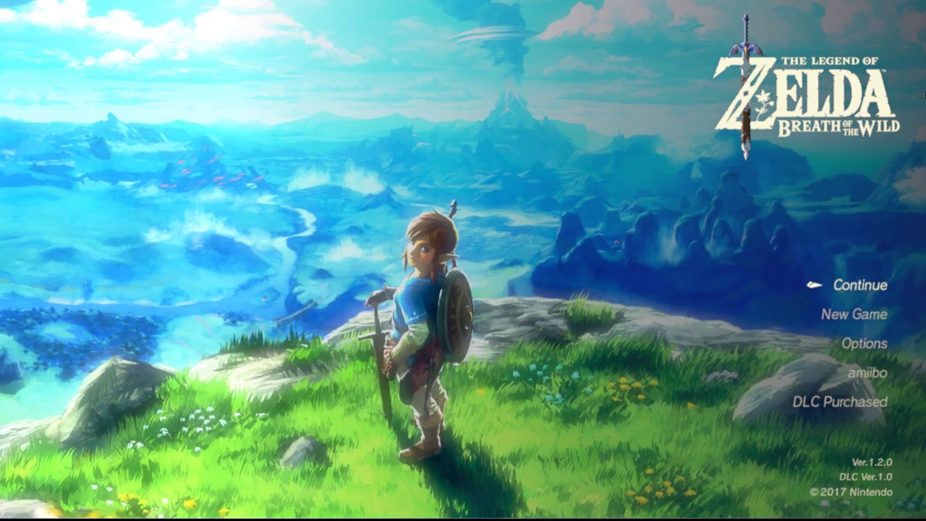
# Step: Load the saved game and run Link left across the grassy hill, away from the stable
pyautogui.press('Return')
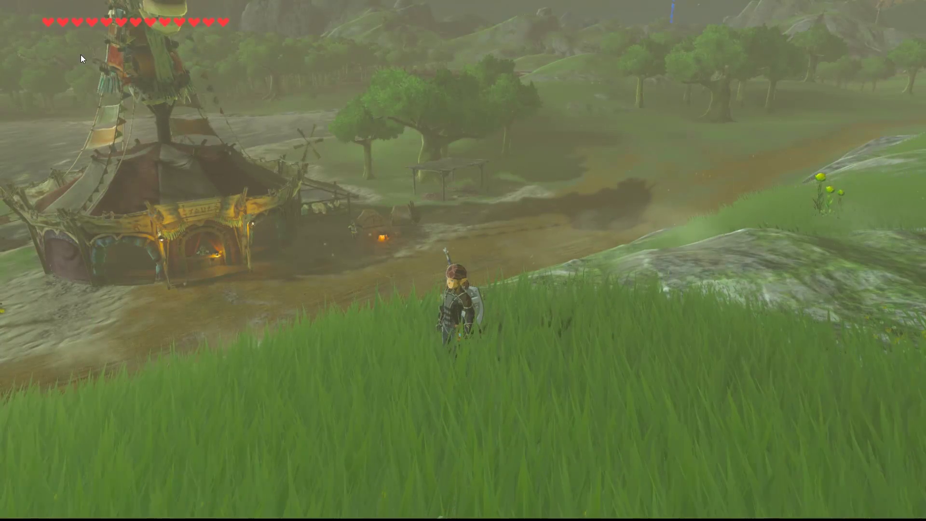
pyautogui.press('a')
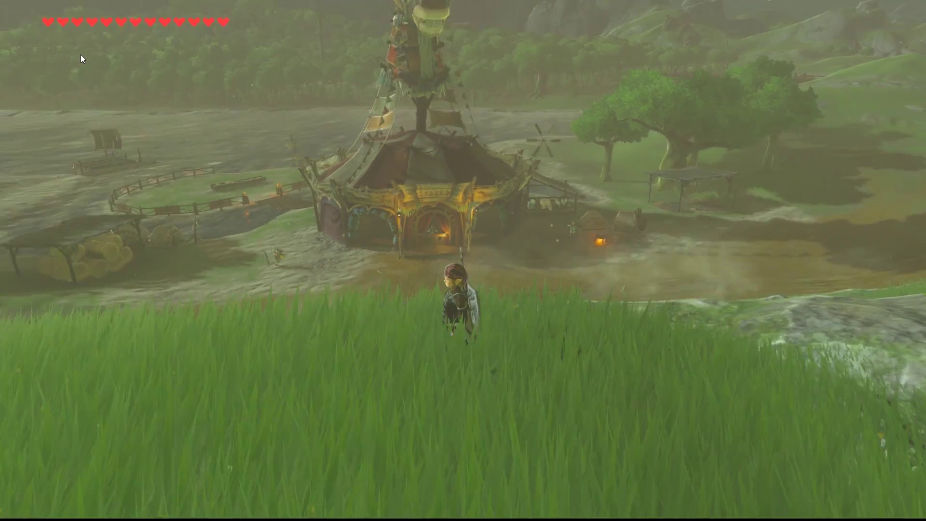
pyautogui.press('w')
pyautogui.press('a')
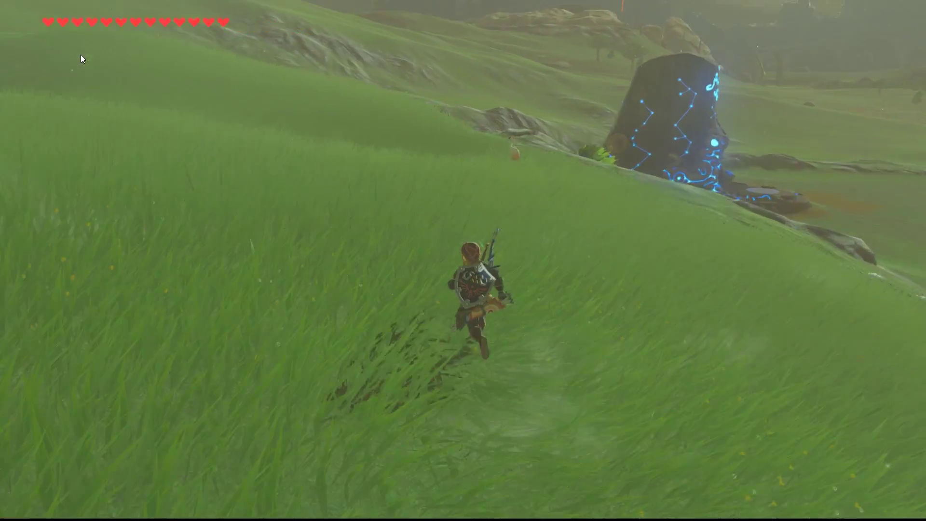
pyautogui.press('w')
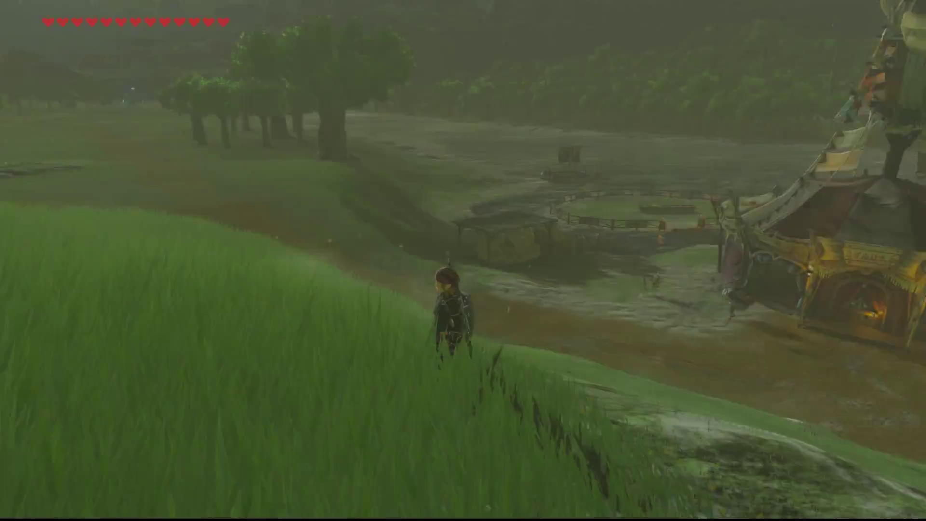
# Step: Run Link across the meadow toward the glowing stone, then along the ridge looking back at the stable
pyautogui.press('w')
pyautogui.press('a')
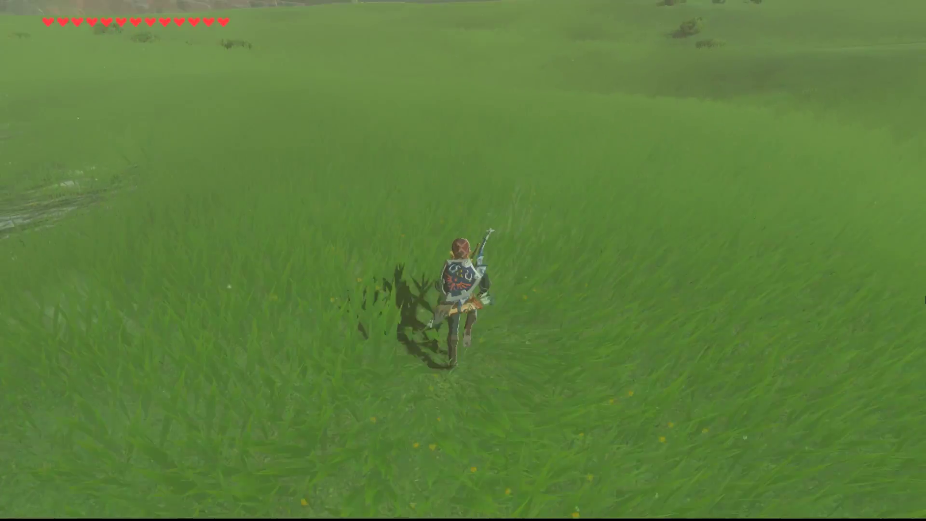
pyautogui.press('w')
pyautogui.press('d')
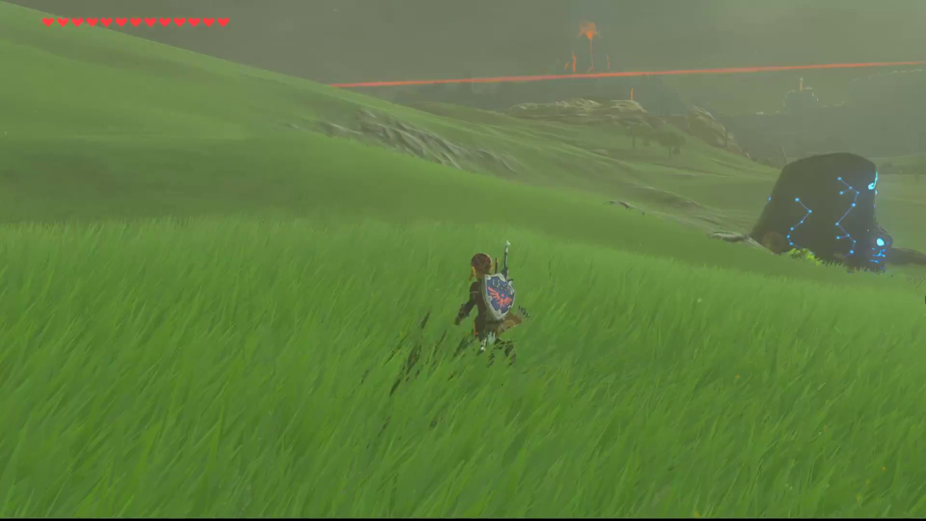
pyautogui.press('w')
pyautogui.press('d')
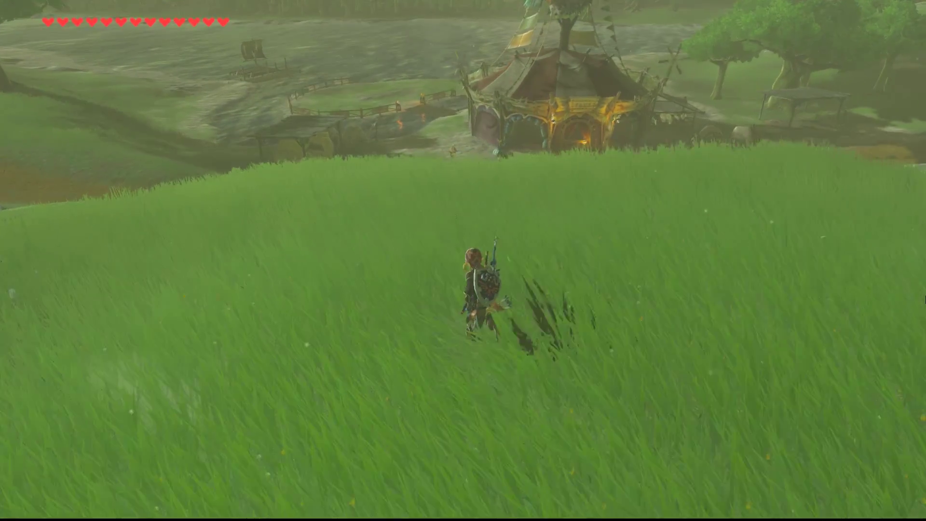
pyautogui.press('w')
pyautogui.press('d')
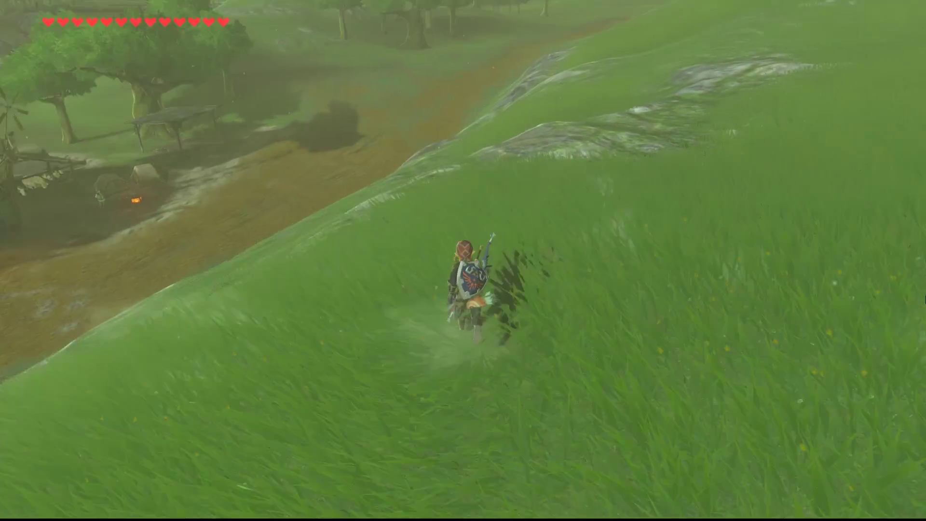
pyautogui.press('w')
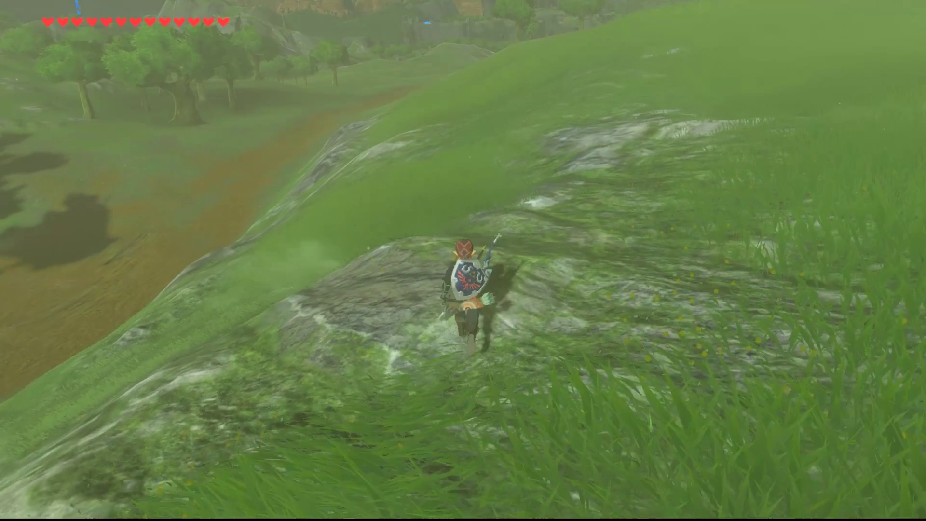